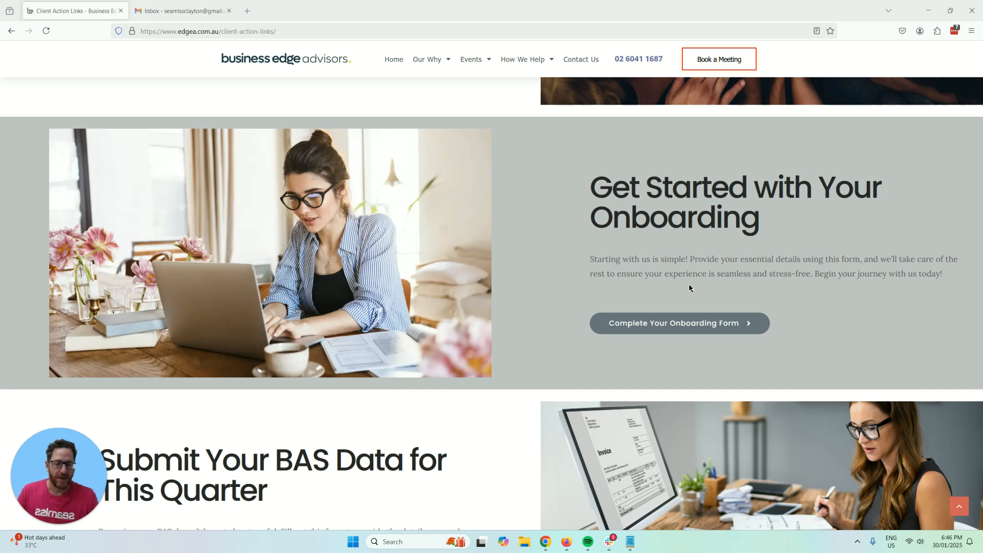
Open the Complete Your Onboarding Form link to start client onboarding.
scroll(696, 294, "down", 1)
scroll(696, 292, "up", 1)
scroll(676, 353, "up", 1)
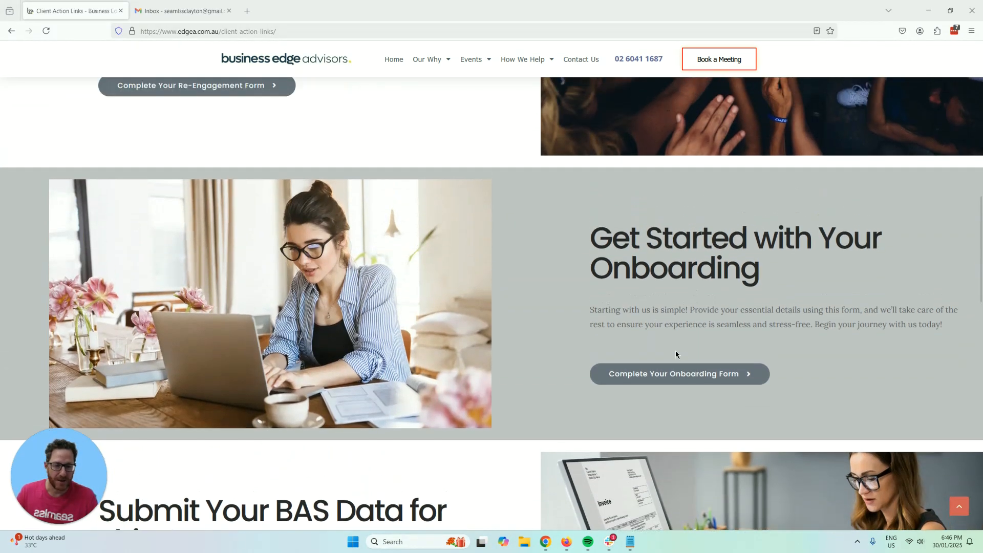
left_click(696, 377)
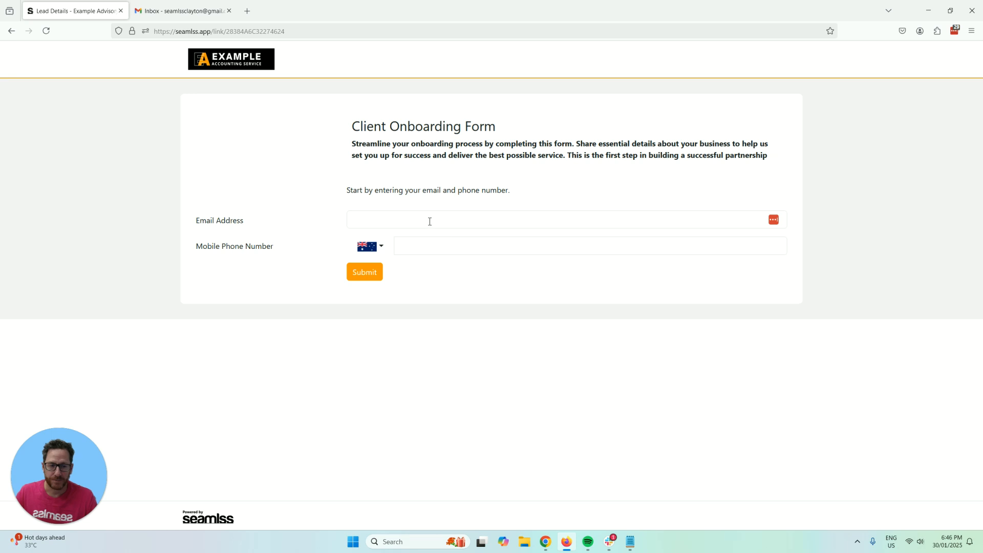
key("alt+Tab")
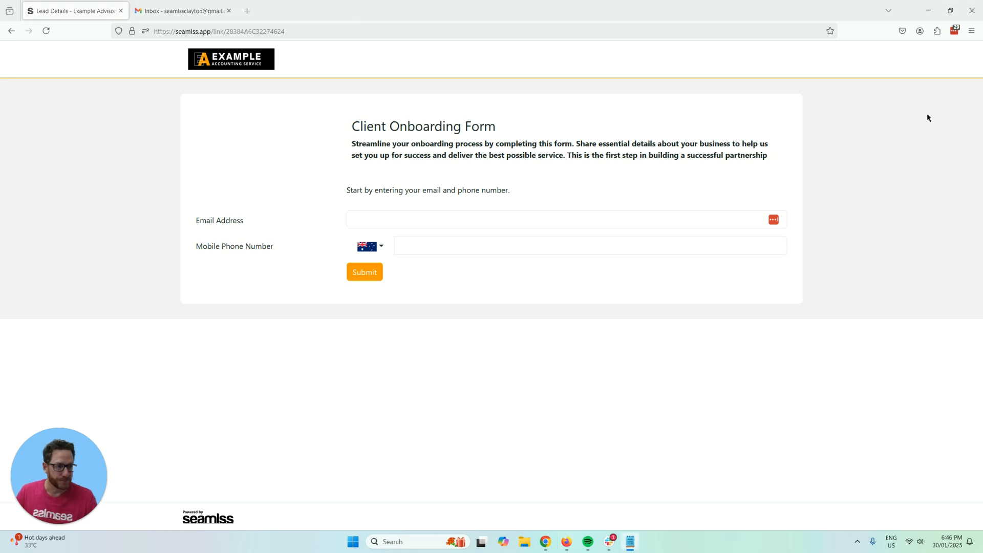
Enter the client's e-mail address and mobile phone number, then submit them.
left_click(513, 227)
key("ctrl+v")
left_click(519, 240)
left_click(520, 240)
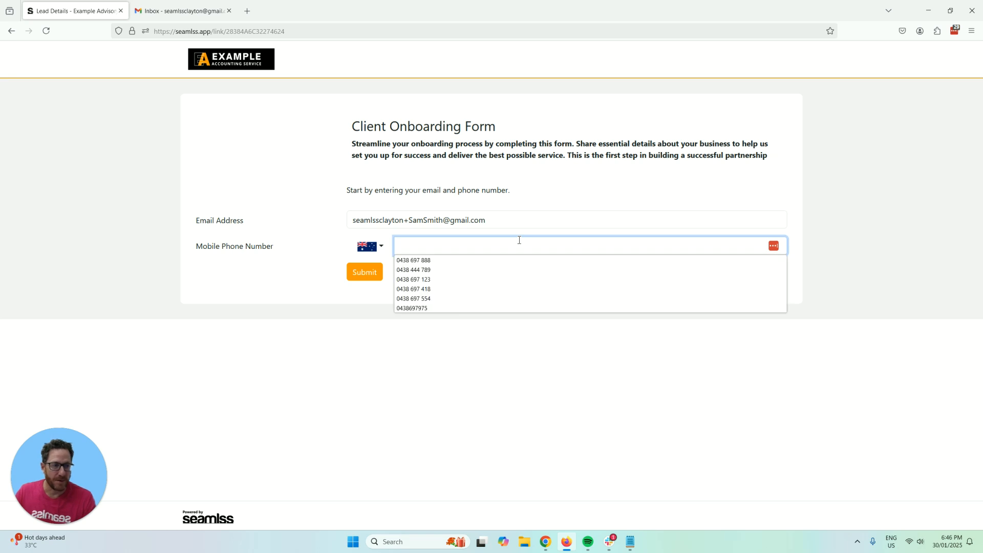
left_click(519, 240)
left_click(519, 239)
left_click(519, 240)
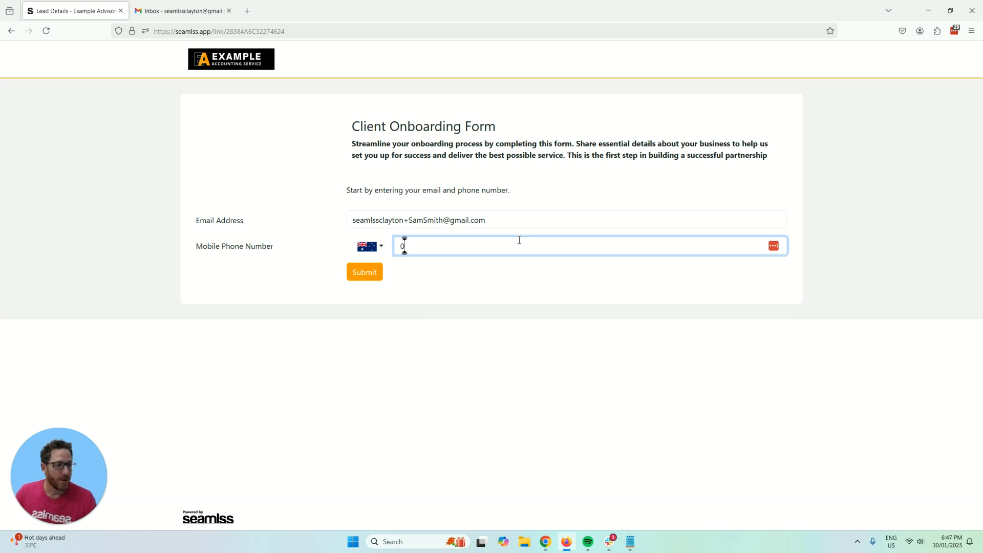
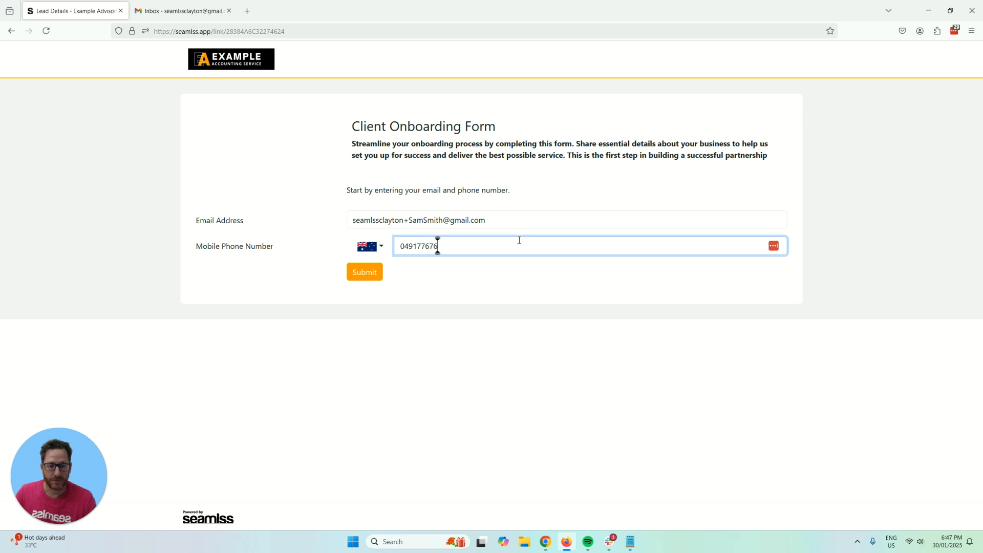
left_click(367, 272)
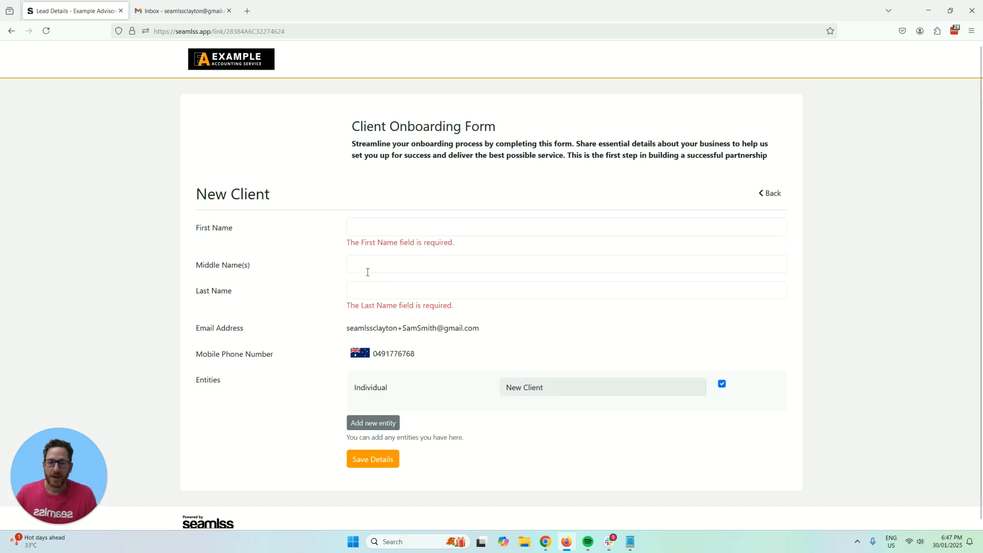
Enter the new client's first and last name, correcting the initial entry.
left_click(366, 230)
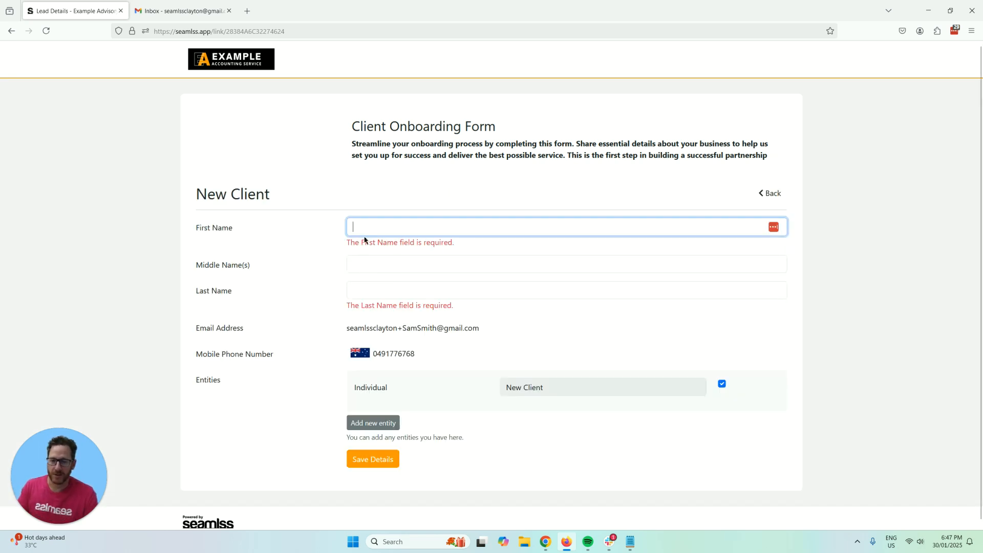
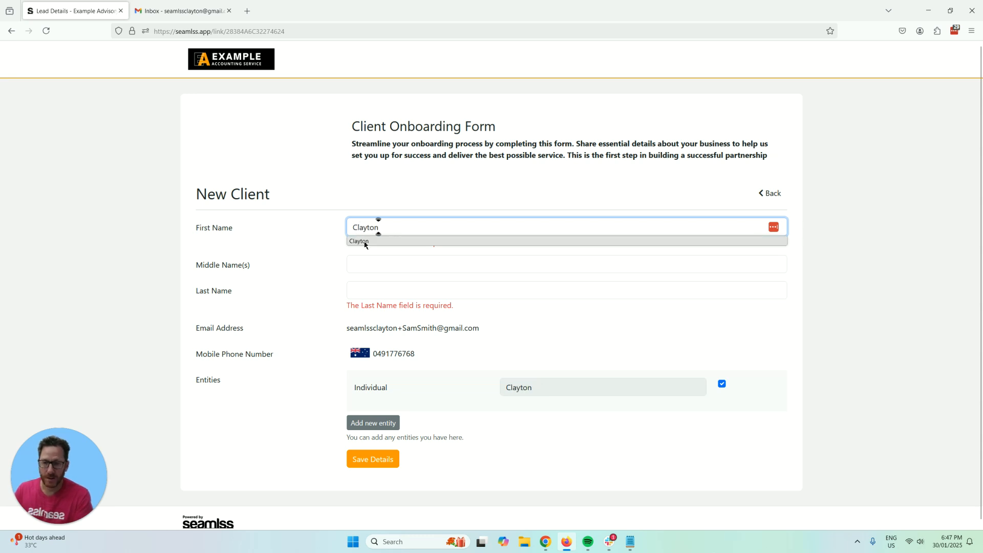
key("Tab")
key("Tab")
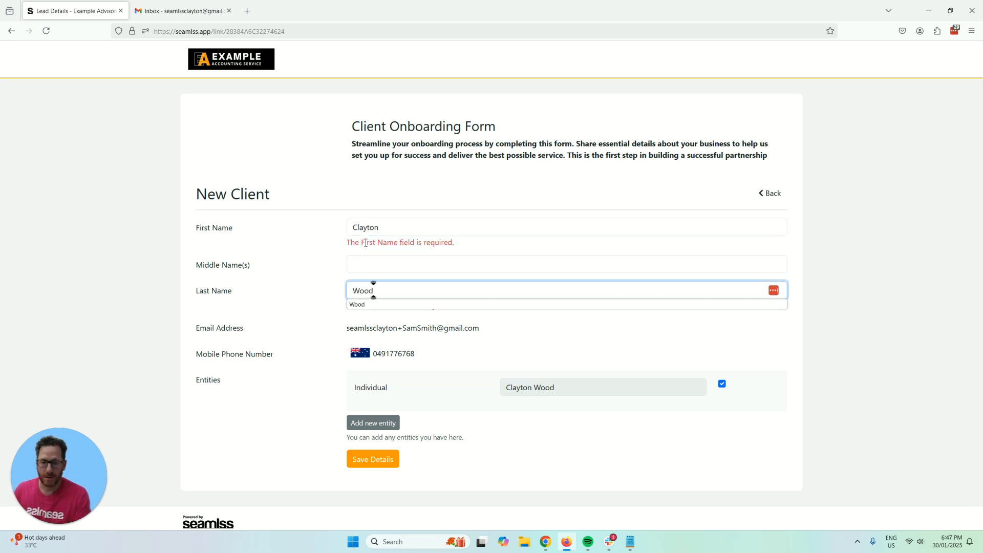
left_click(327, 310)
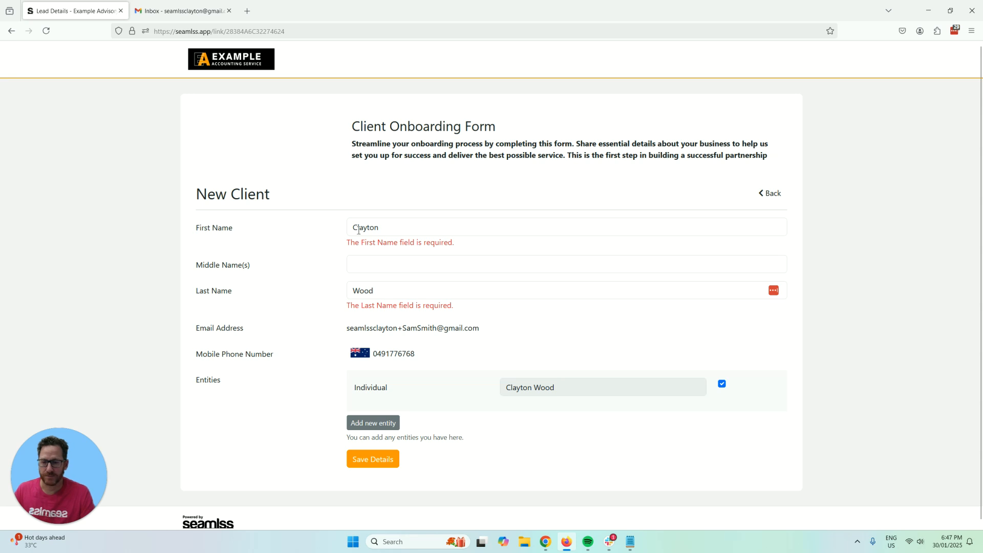
left_click(250, 230)
key("BackSpace")
type("Sam")
key("Tab")
key("Tab")
type("Smith")
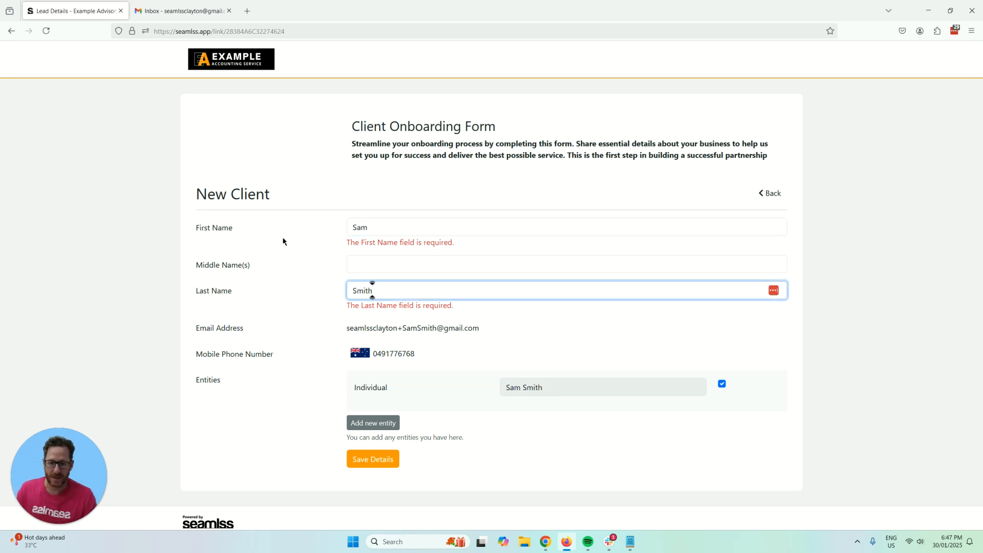
scroll(367, 282, "down", 1)
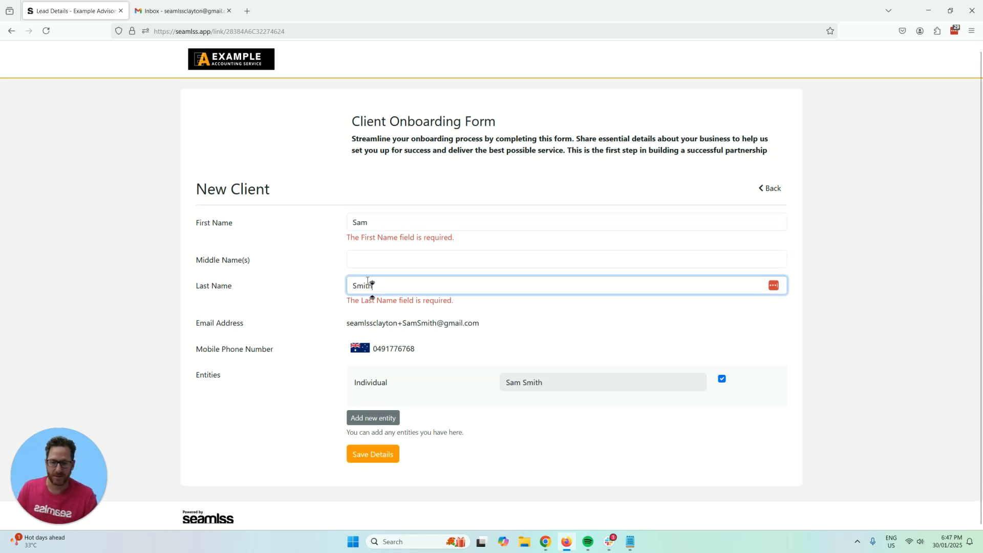
Add a Company entity named Cookie Cutter and save the client details.
left_click(393, 417)
left_click(520, 422)
type("Coo")
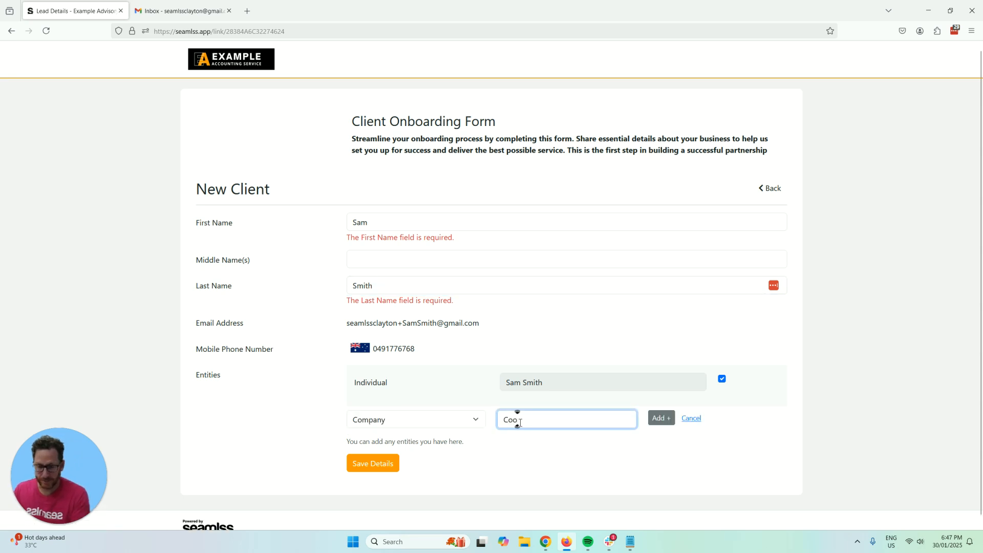
type("kie Cutter")
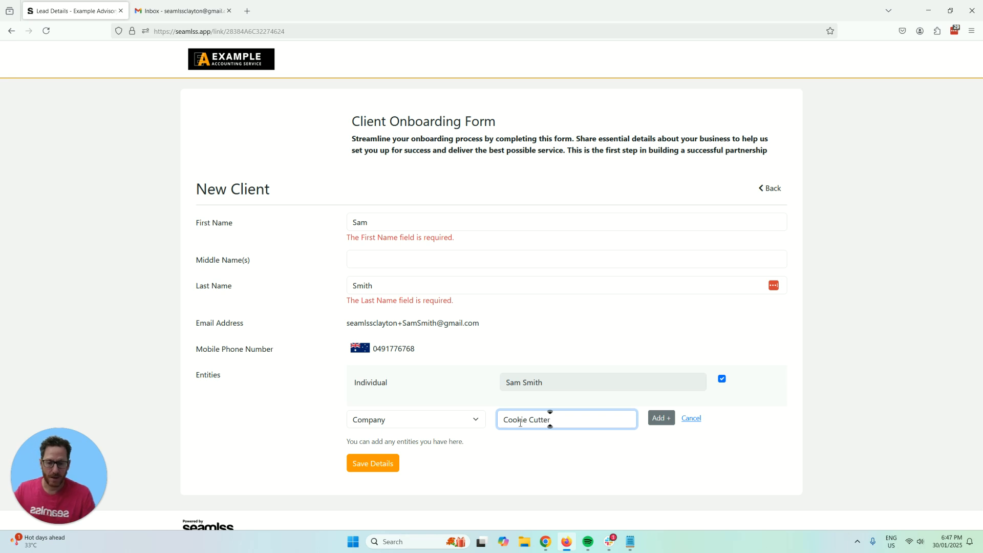
left_click(661, 418)
left_click(388, 490)
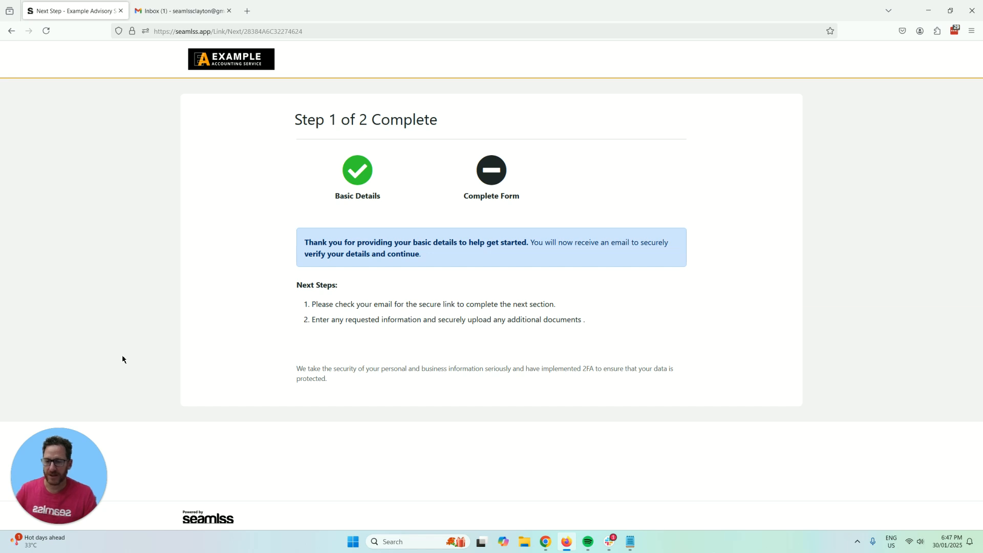
Open the 'Login to Seamlss' email in Gmail and follow its Enter link.
left_click(202, 9)
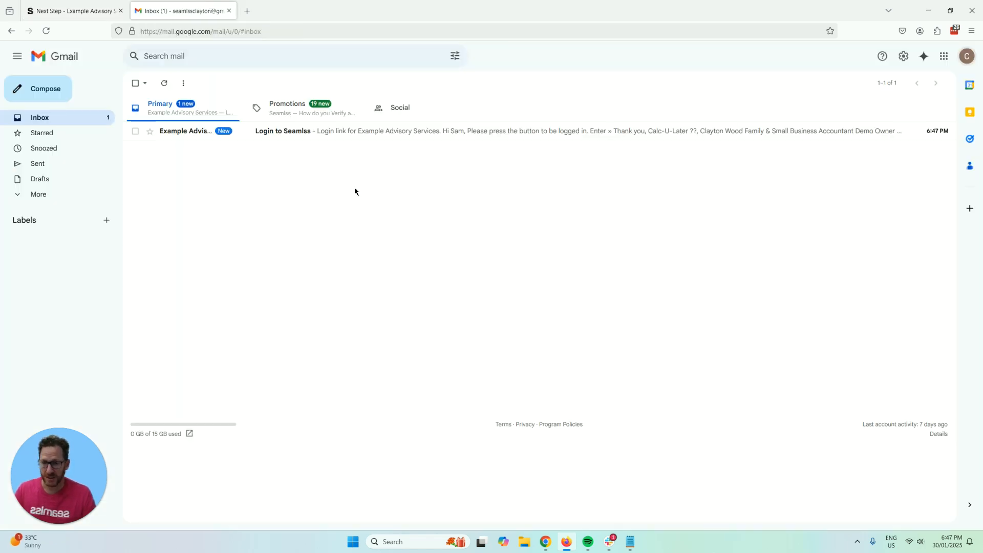
left_click(305, 137)
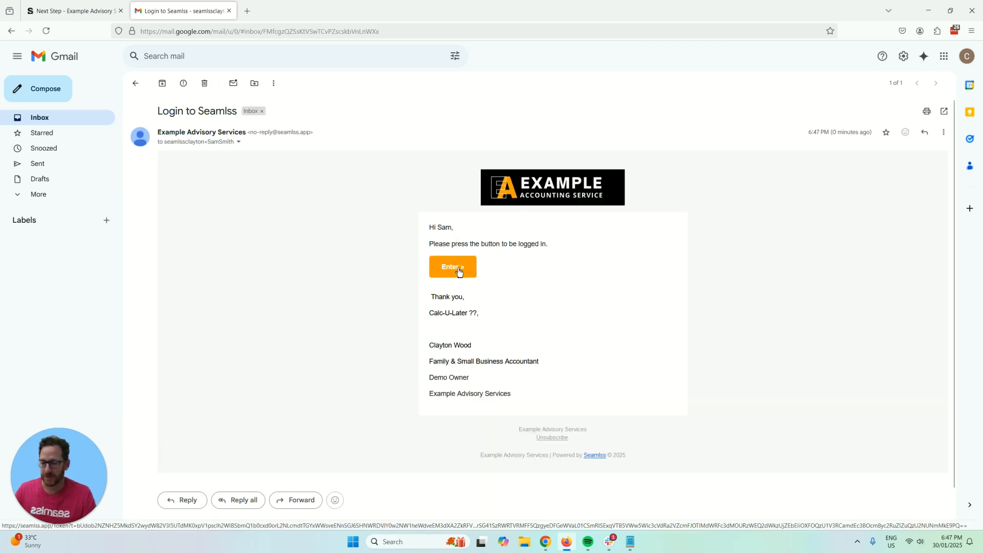
left_click(460, 272)
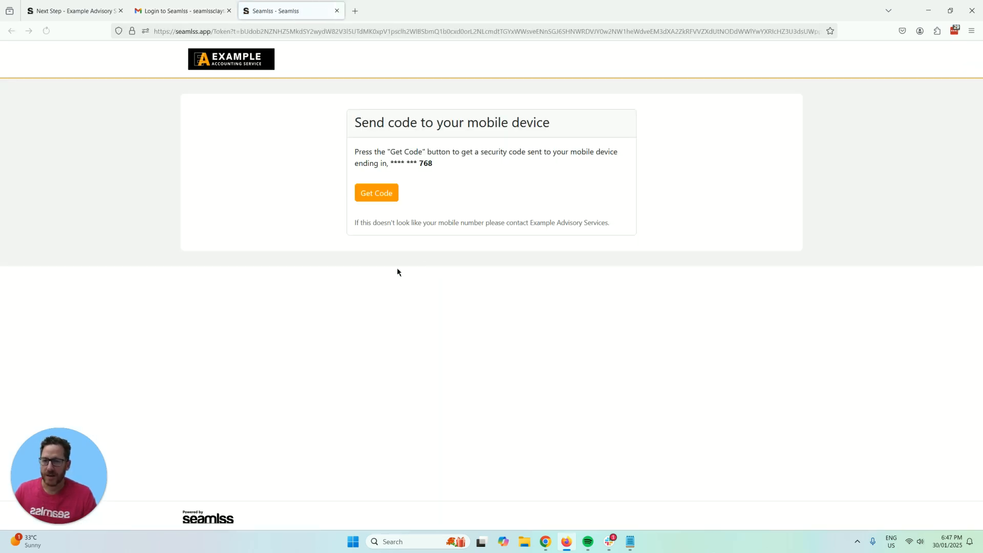
Request the texted security code, enter it, and remember this device for 30 days.
left_click(384, 194)
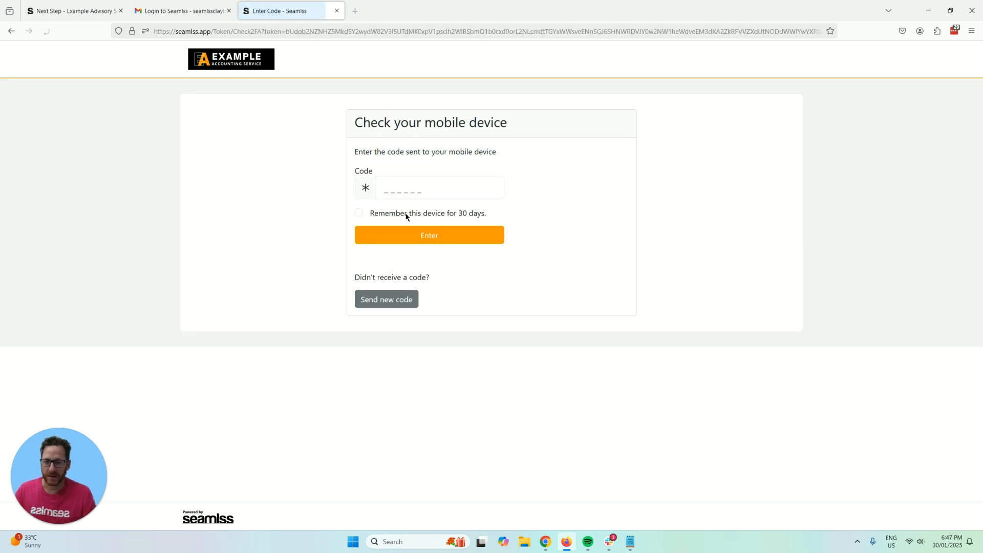
left_click(399, 200)
left_click(398, 213)
left_click(424, 189)
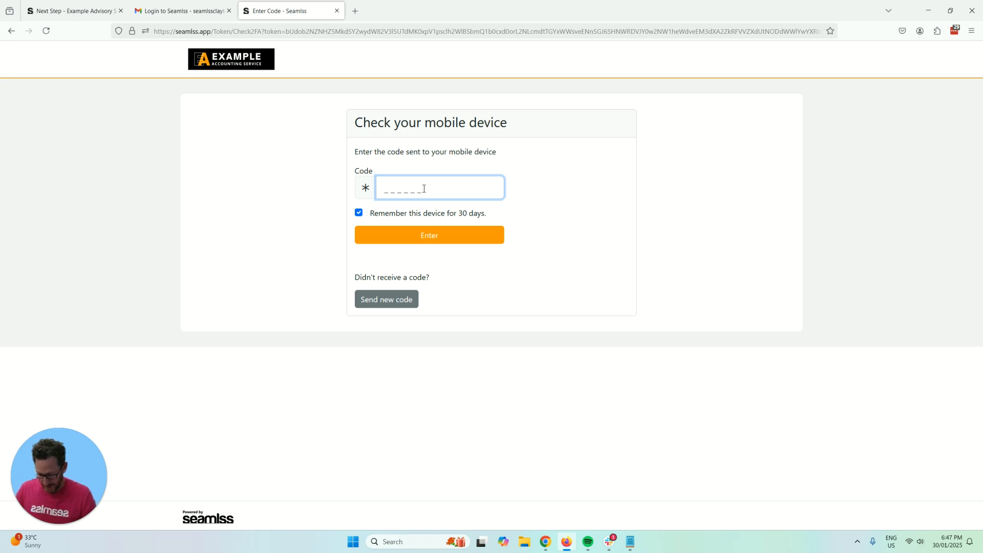
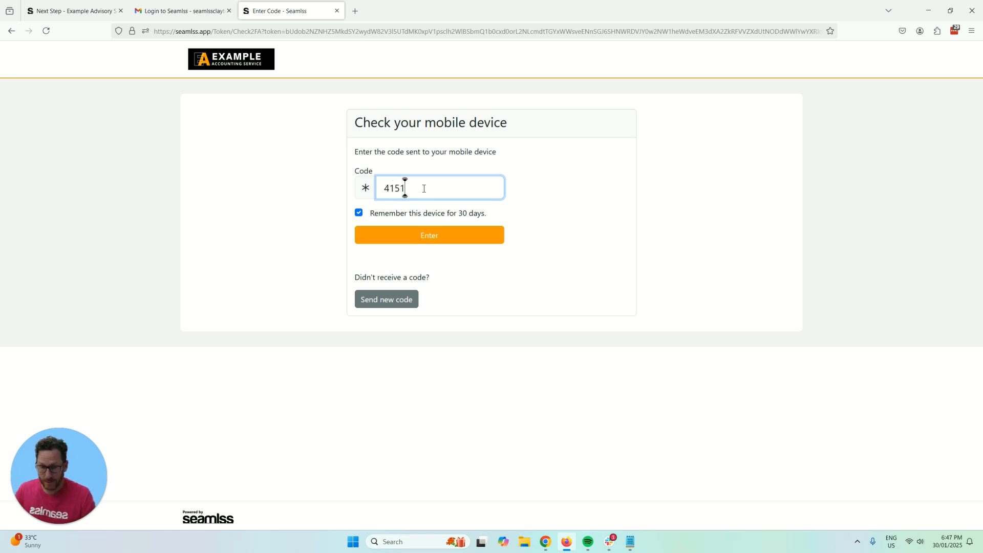
left_click(426, 229)
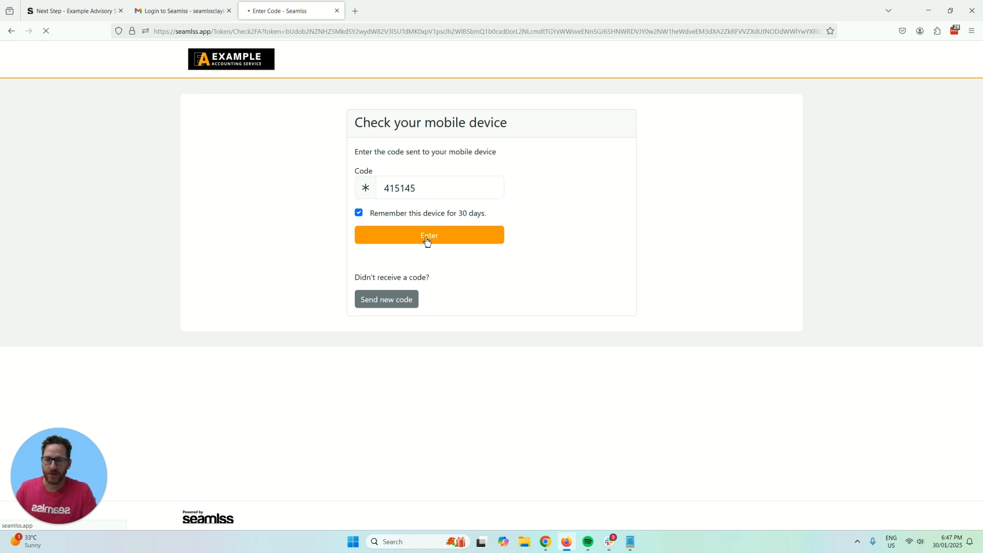
Fill in the individual's title and date of birth.
left_click(466, 169)
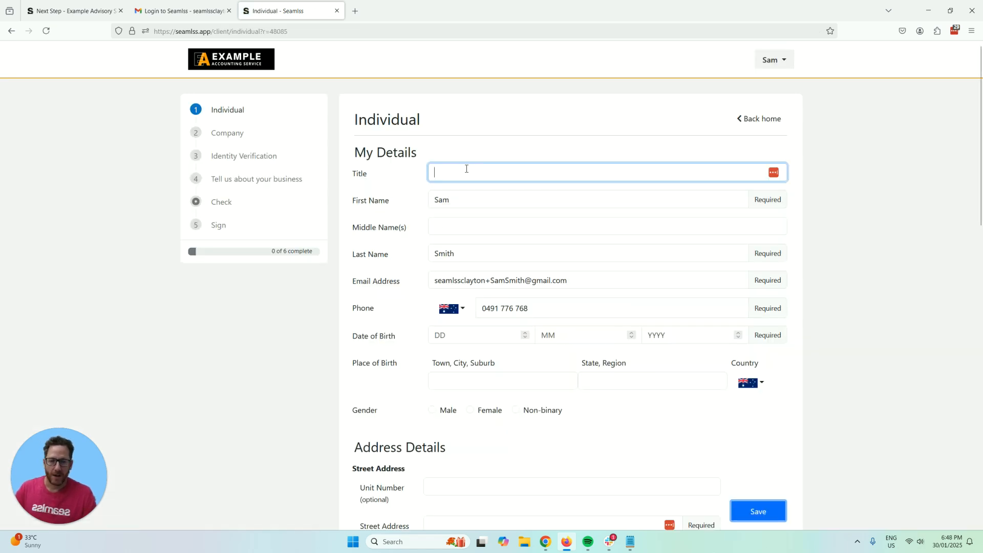
scroll(774, 261, "down", 1)
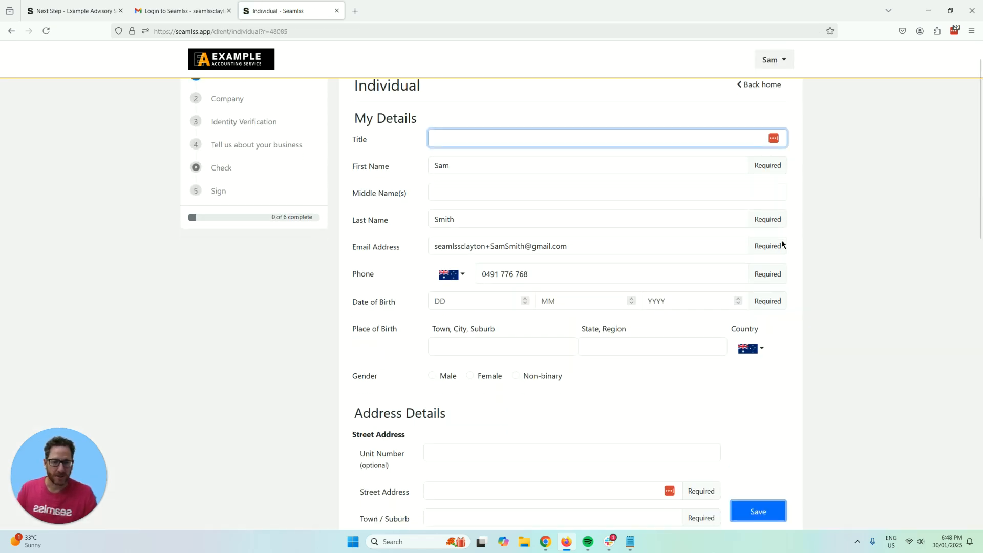
left_click(486, 290)
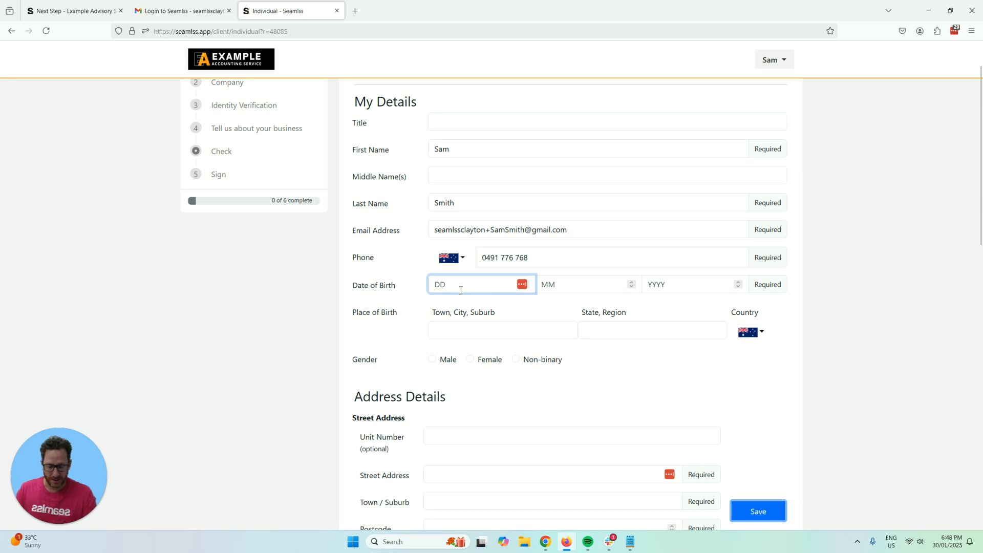
type("01")
key("Tab")
type("01")
key("Tab")
type("2001")
Enter the street address with suggested street, town, postcode and New South Wales, reusing it as postal address.
scroll(476, 284, "down", 5)
left_click(467, 223)
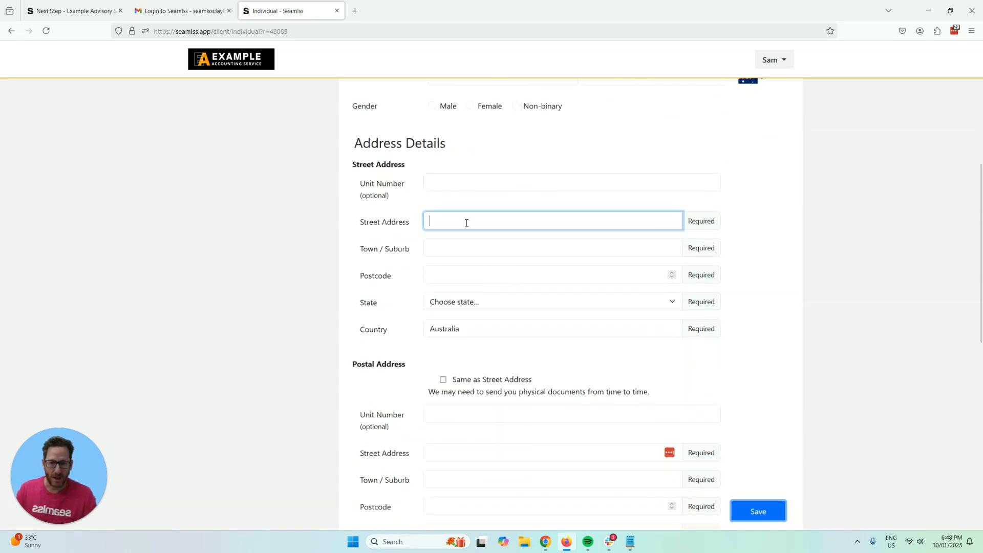
left_click(463, 235)
left_click(463, 253)
left_click(464, 264)
left_click(467, 251)
left_click(465, 261)
left_click(474, 277)
type("2640")
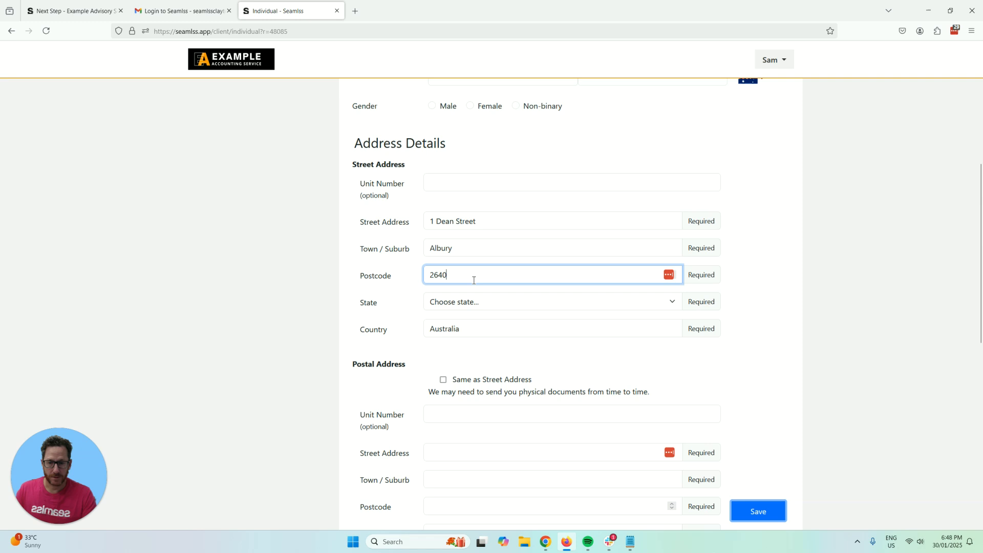
left_click(477, 299)
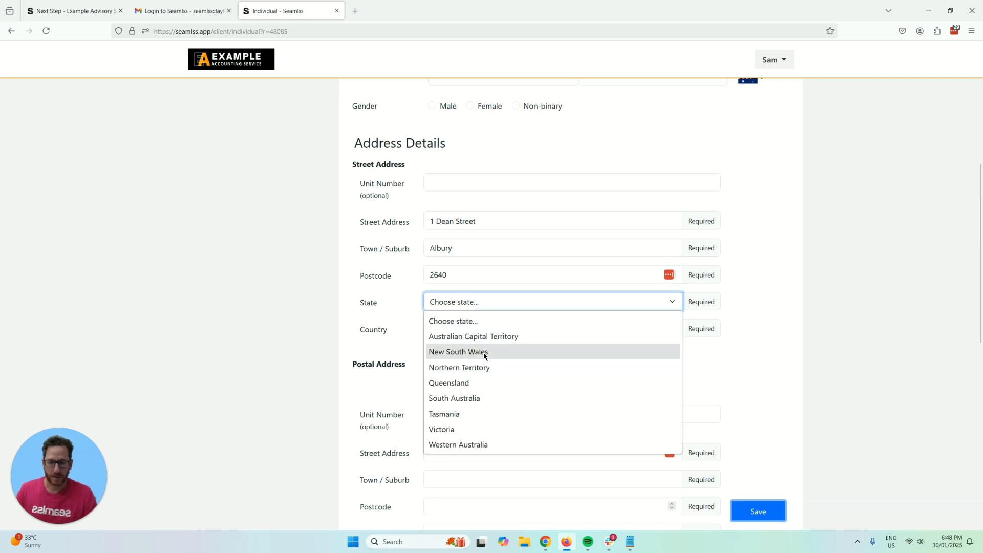
left_click(483, 351)
scroll(491, 328, "down", 2)
left_click(478, 279)
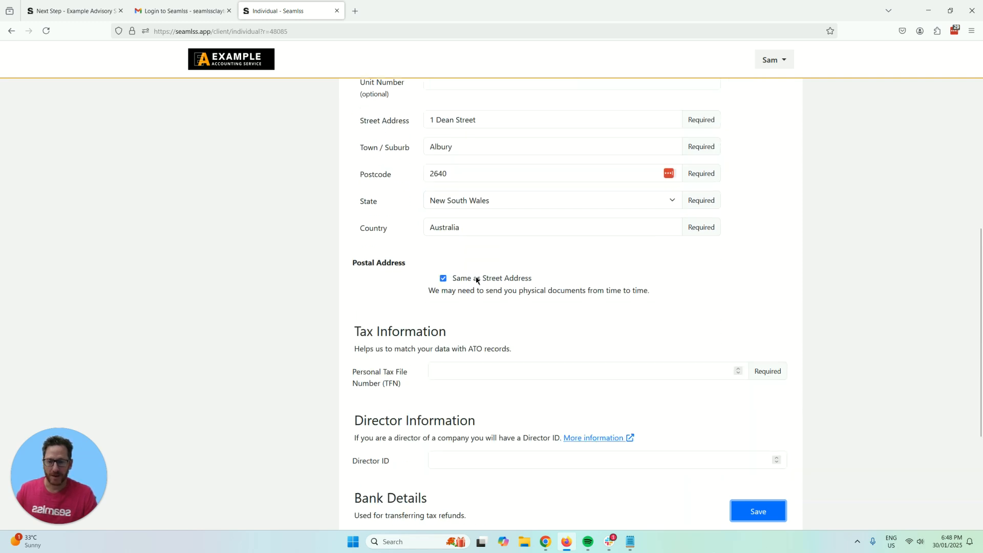
Enter the individual's tax file number and Director ID.
scroll(487, 277, "down", 2)
left_click(493, 274)
type("123456782")
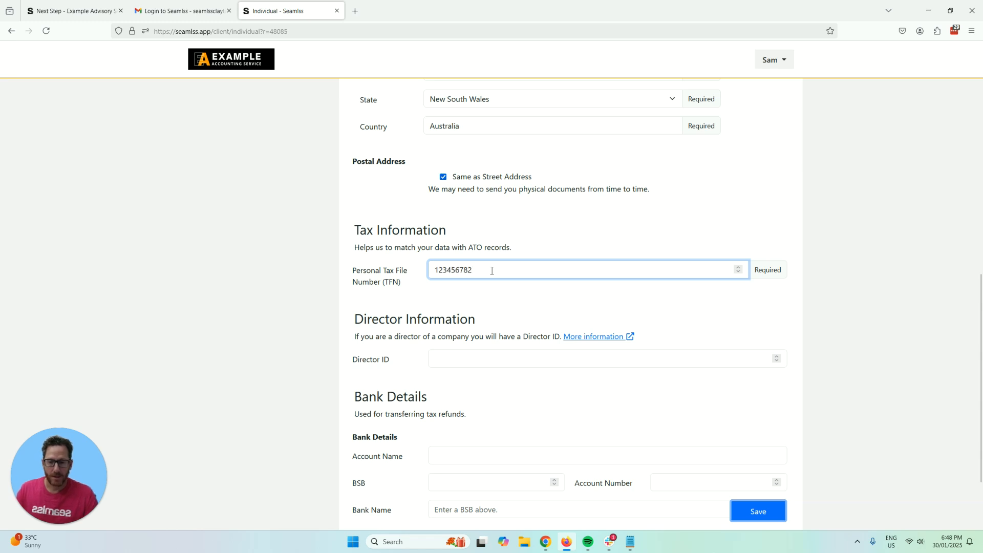
scroll(492, 271, "down", 2)
left_click(487, 261)
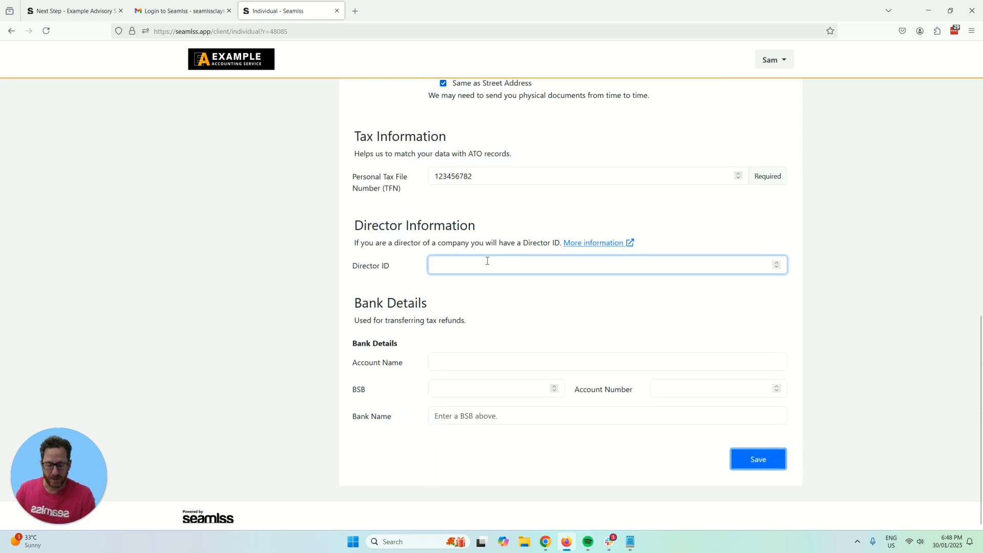
type("6541234560")
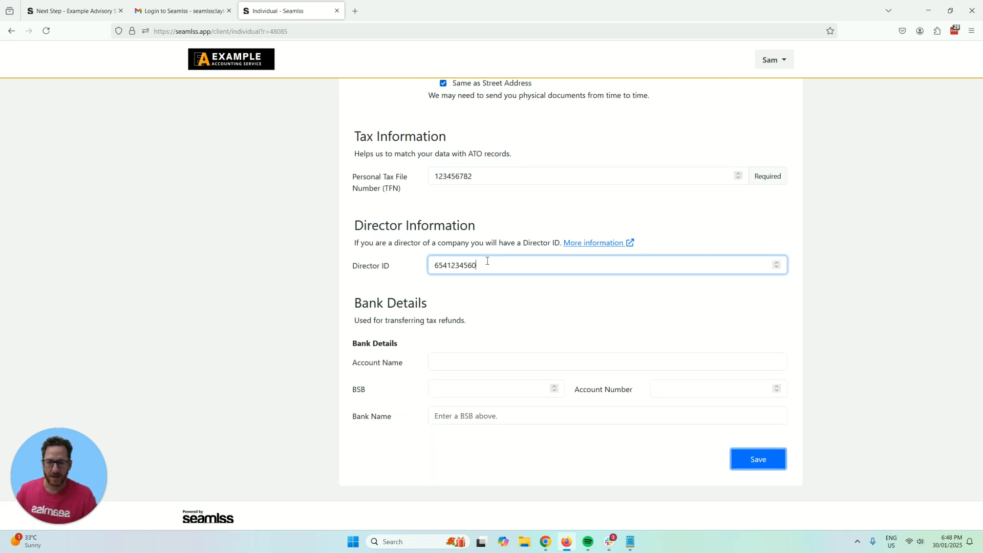
Fill the bank details with the My Bank account name, BSB and account number, then save.
left_click(470, 362)
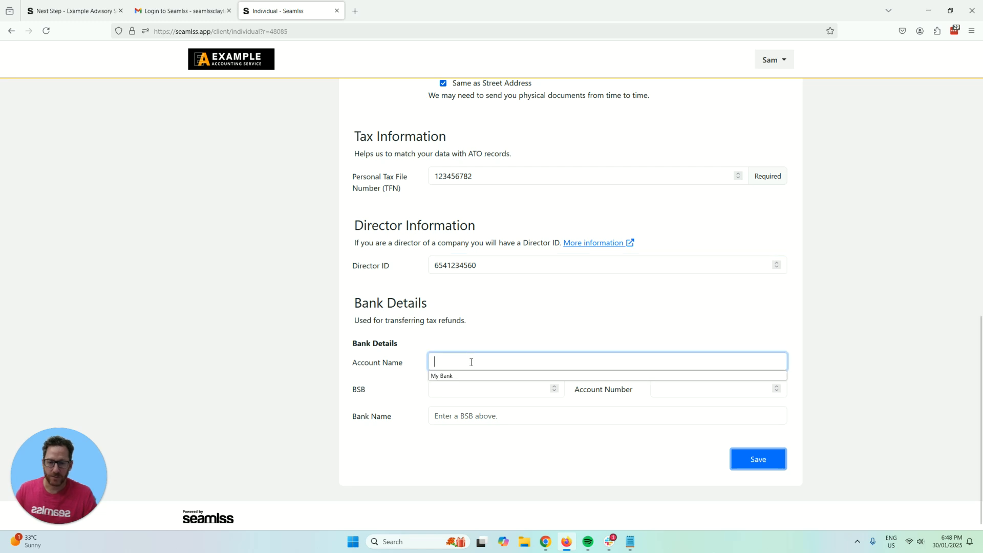
left_click(465, 376)
left_click(463, 384)
type("062500")
key("Tab")
type("123456789")
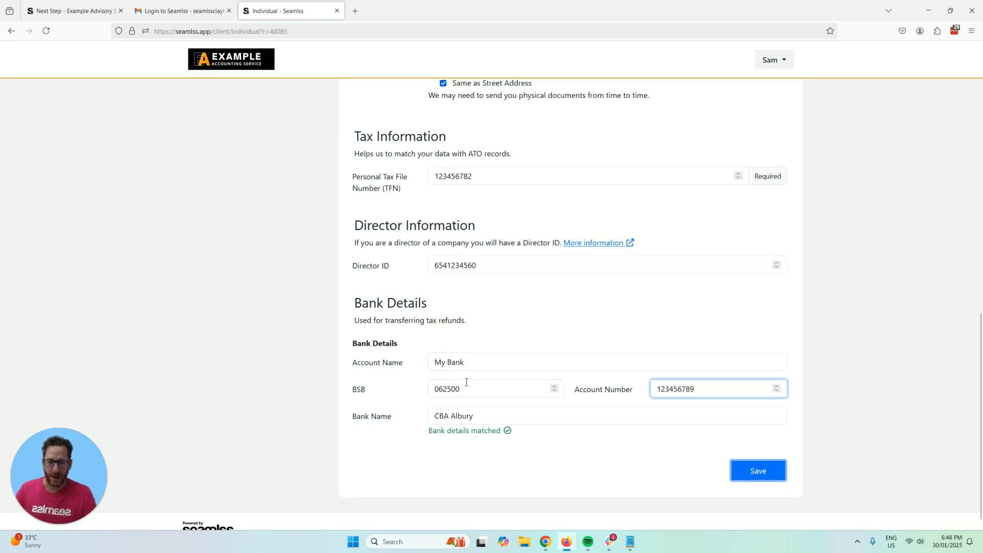
left_click(480, 335)
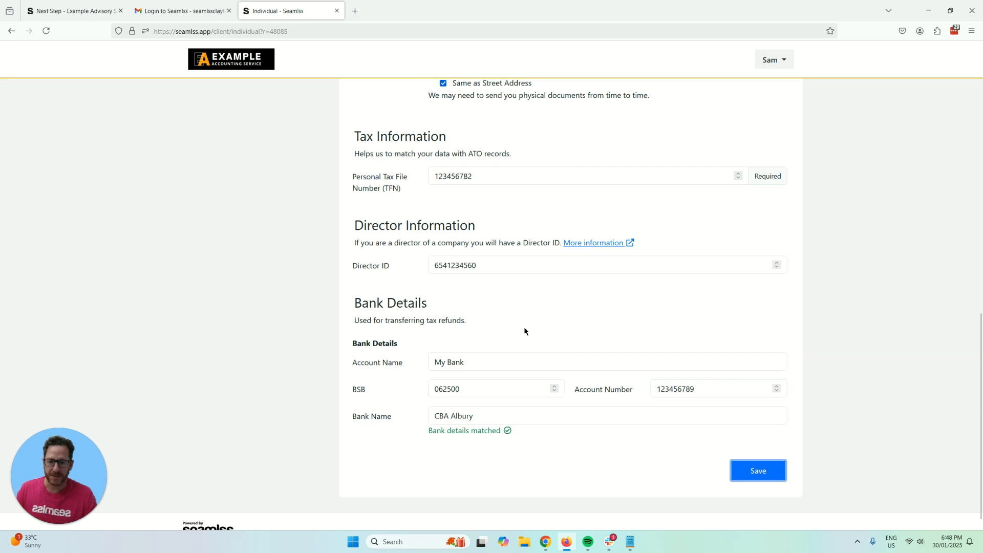
left_click(736, 466)
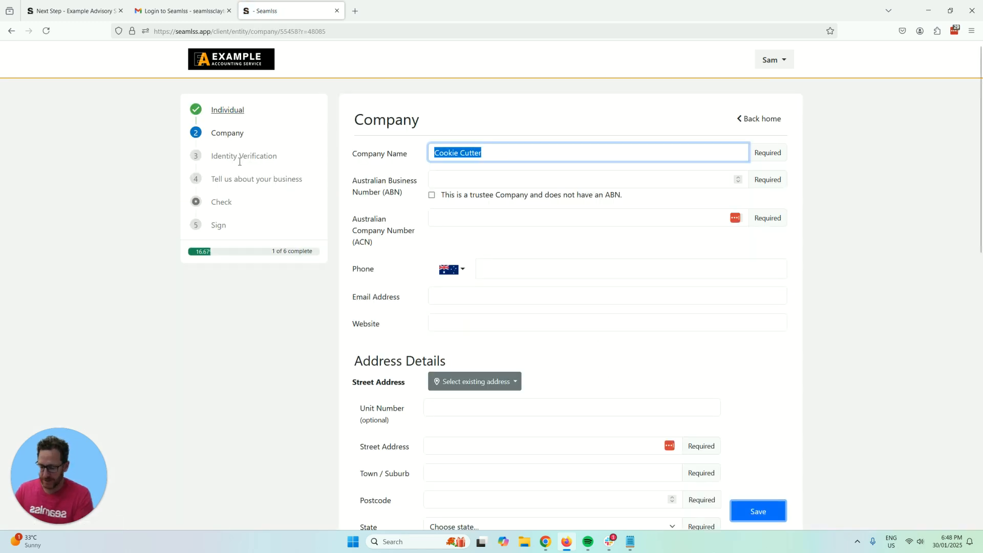
Search for the company, first picking THE COOKIE COMPANY and its ABN match.
type("Cookie cu")
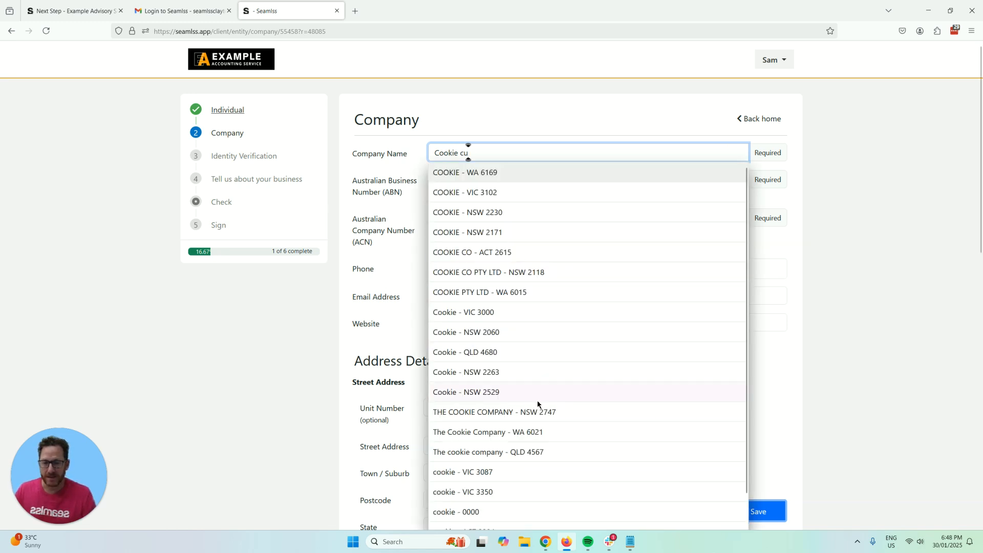
left_click(545, 411)
left_click(506, 180)
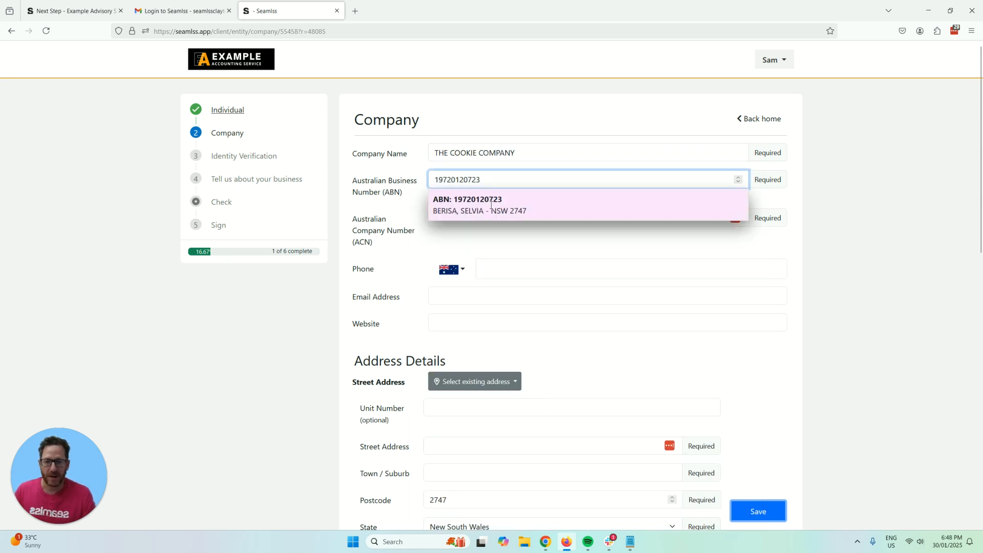
left_click(491, 206)
scroll(555, 245, "down", 2)
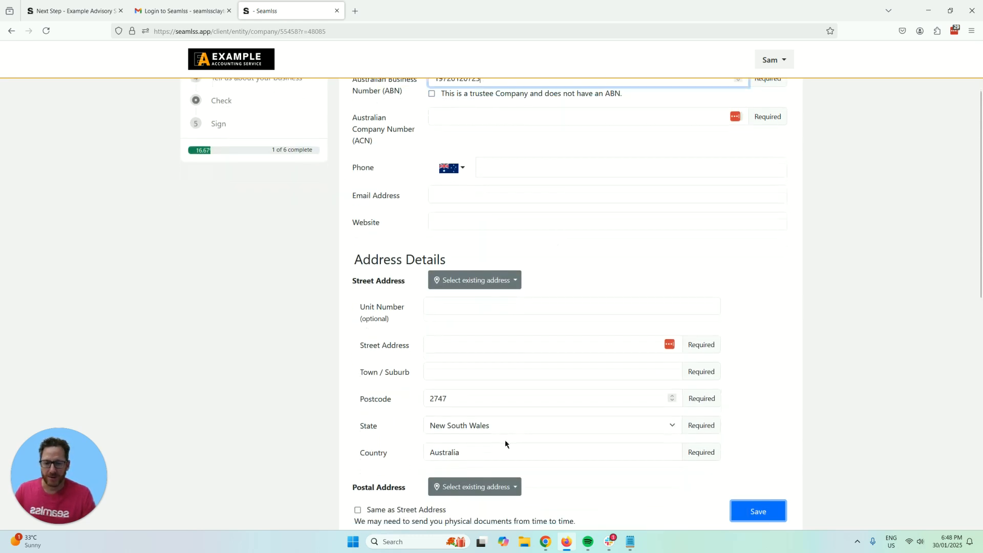
scroll(552, 346, "up", 2)
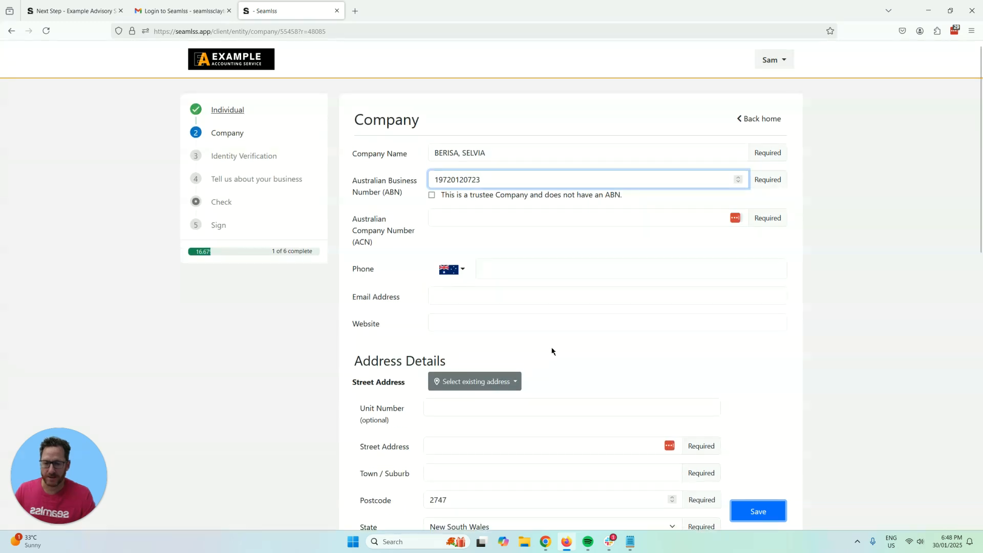
scroll(552, 346, "down", 1)
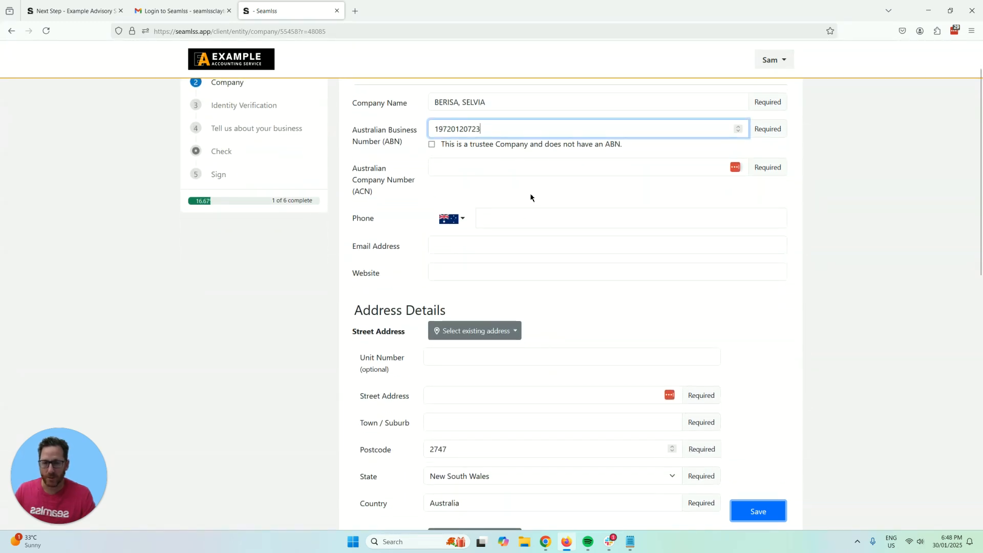
left_click_drag(511, 129, 353, 135)
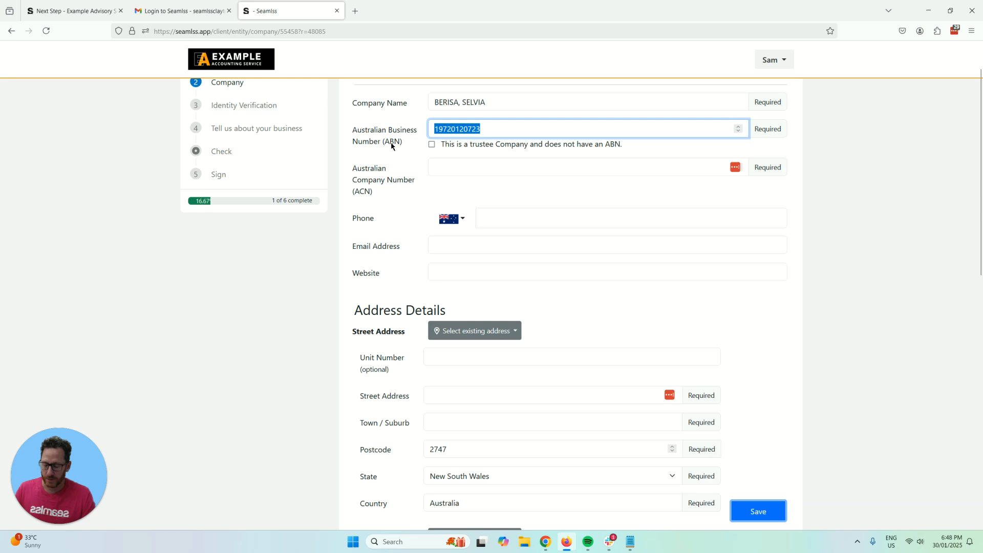
left_click(328, 113)
triple_click(518, 103)
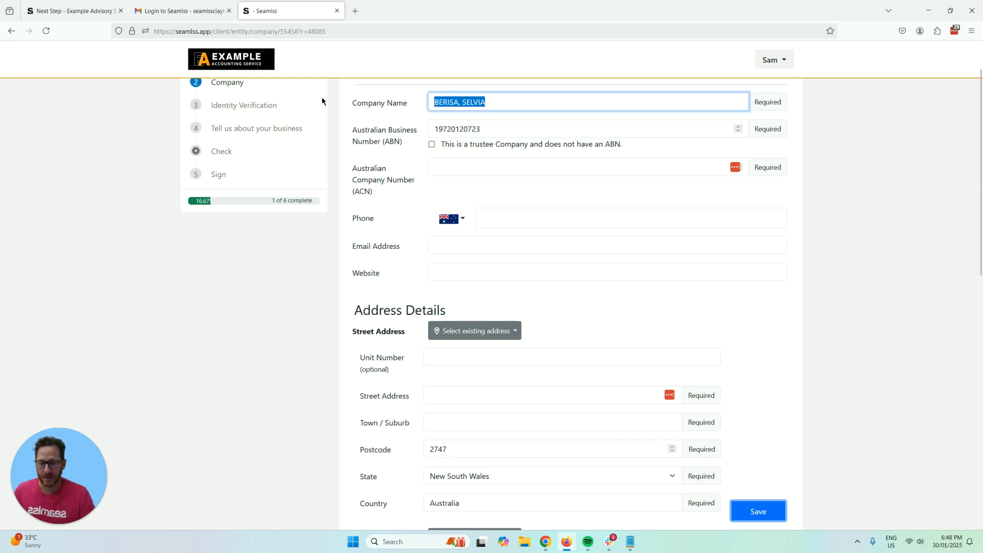
type("cookie")
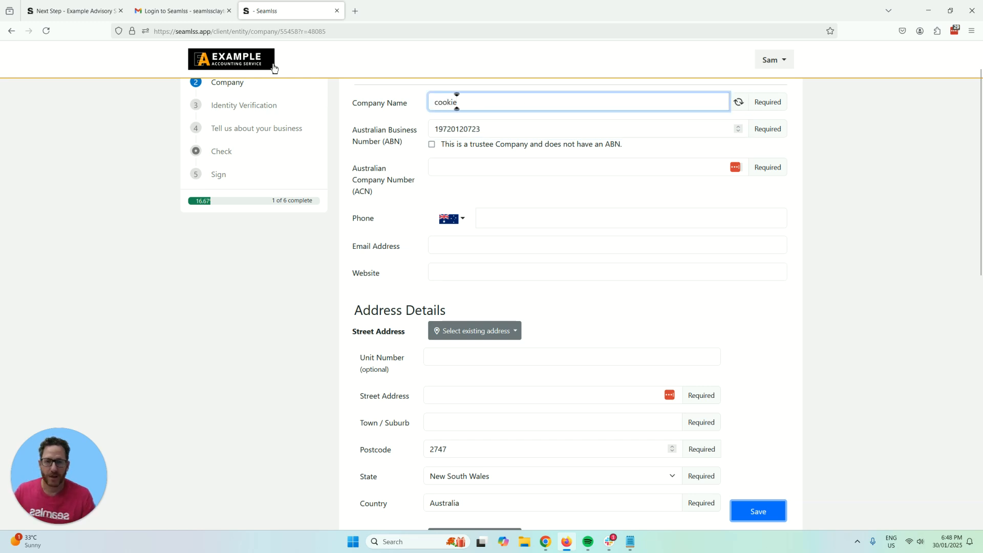
left_click(563, 327)
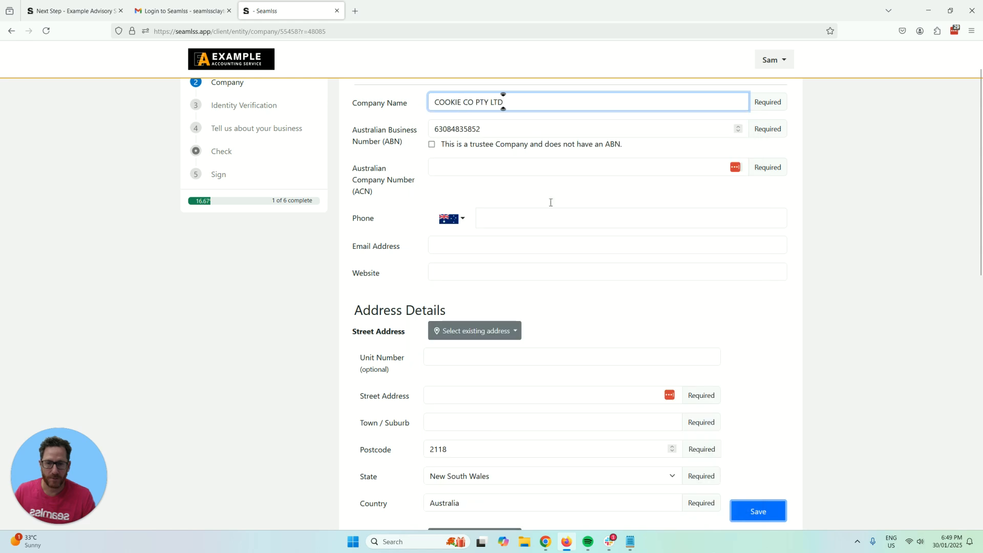
key("Tab")
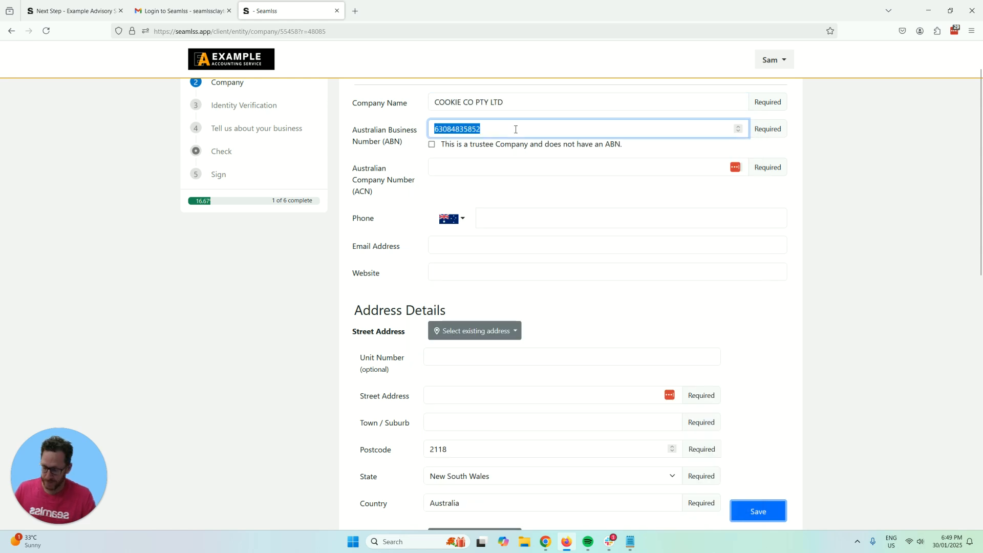
left_click(515, 129)
left_click(522, 160)
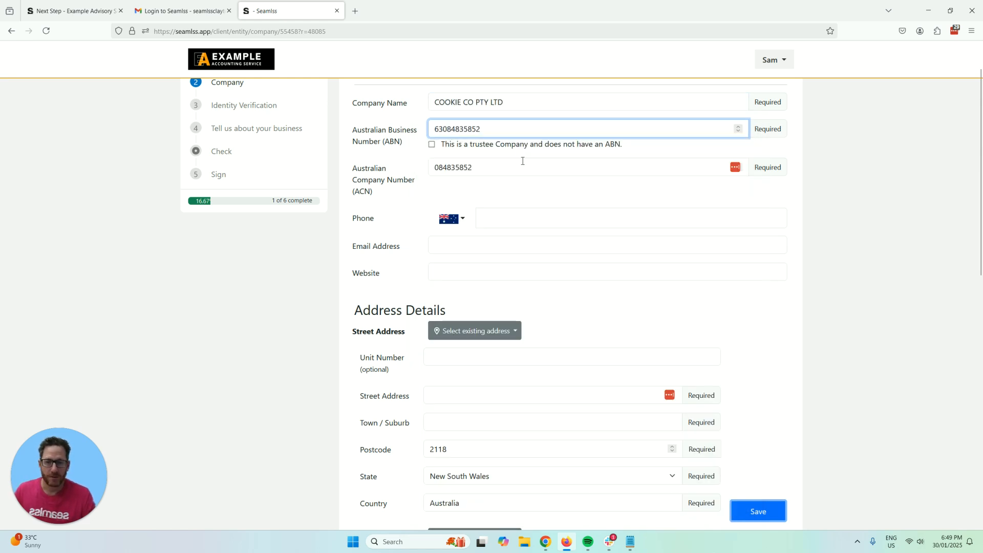
Use a saved street address, make it the postal address, and mark the company non-trading.
scroll(501, 284, "down", 2)
left_click(464, 231)
left_click(455, 254)
left_click(502, 233)
left_click(596, 253)
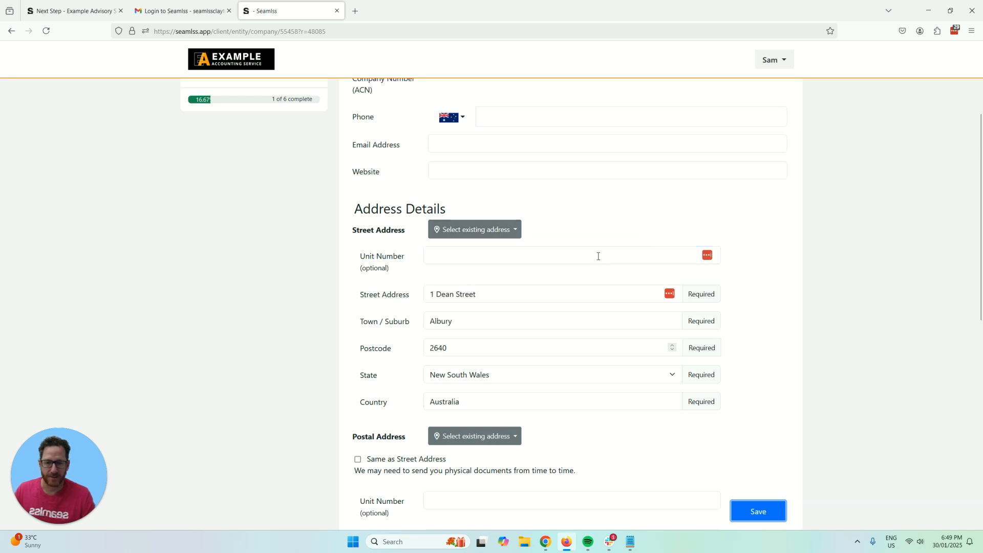
scroll(590, 252, "down", 7)
scroll(405, 155, "up", 1)
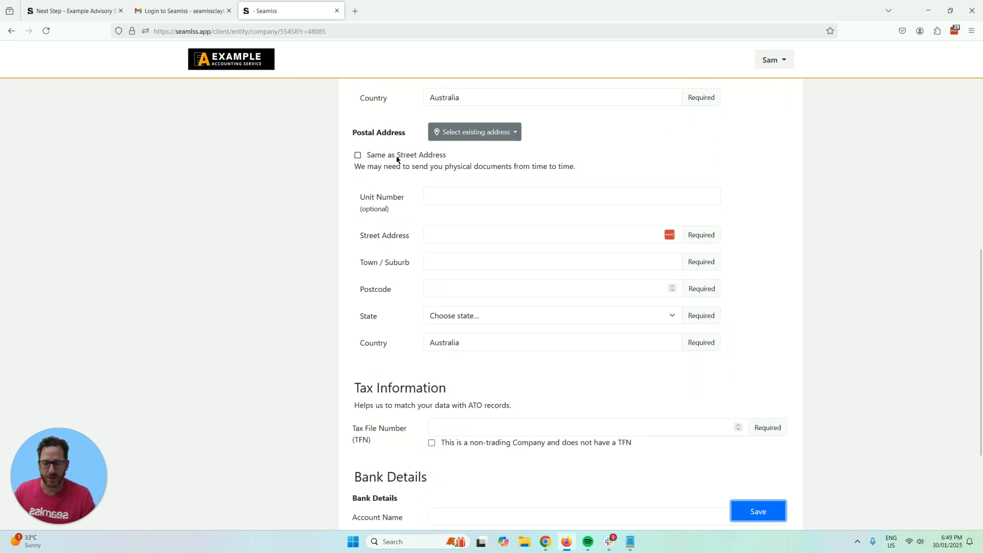
left_click(398, 156)
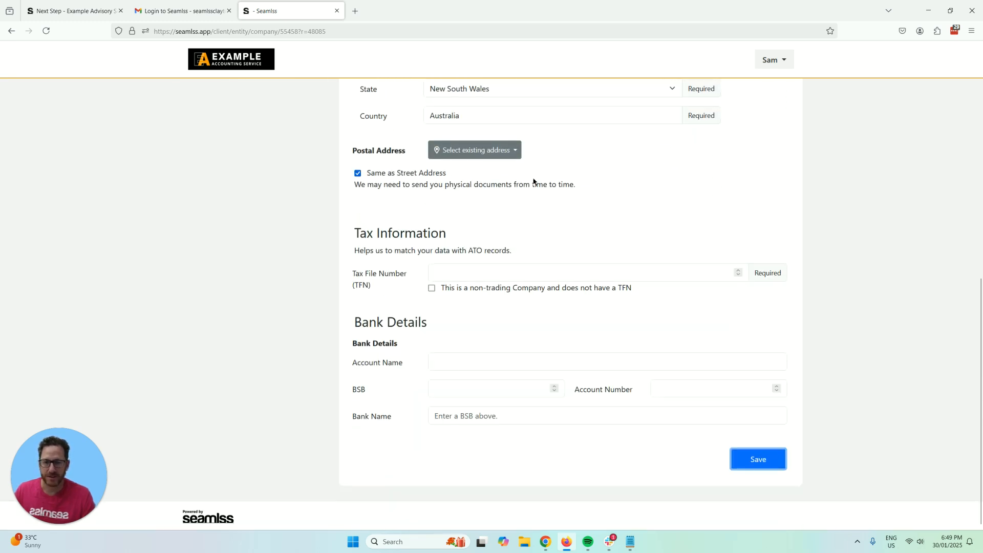
left_click(431, 288)
Enter the company's bank details with the saved Bank account name, BSB and account number, then save.
left_click(478, 362)
left_click(474, 374)
left_click(469, 385)
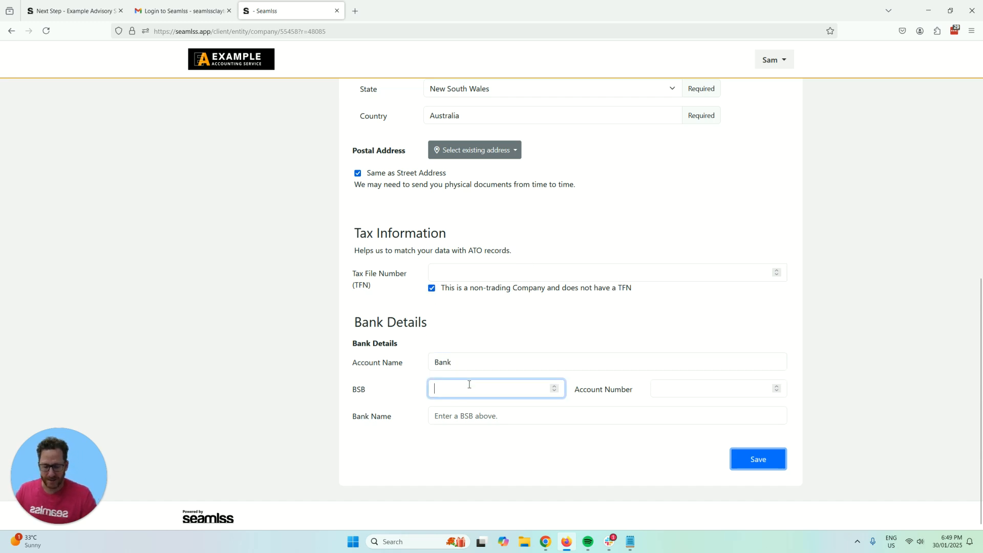
type("025")
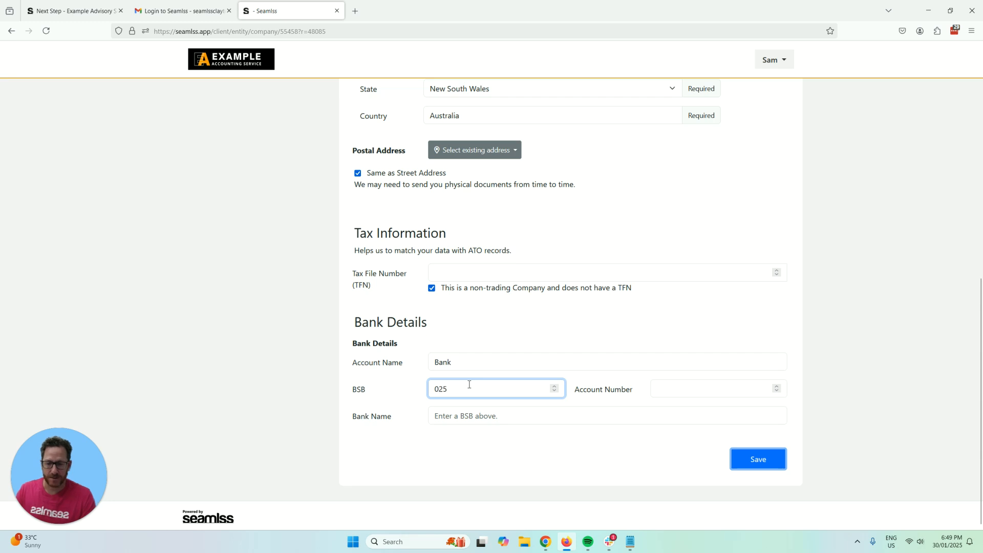
key("BackSpace")
key("BackSpace")
key("BackSpace")
type("062500")
key("Tab")
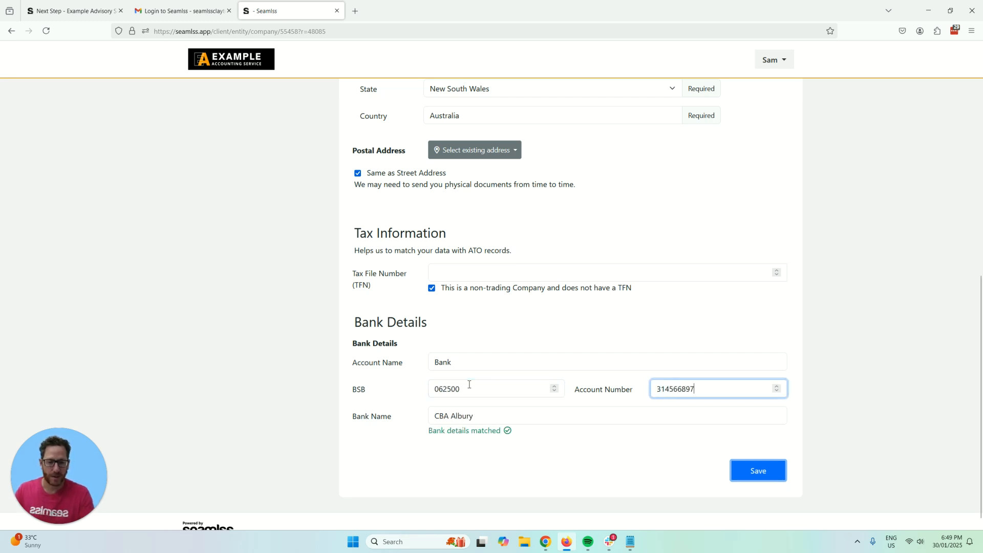
left_click(771, 469)
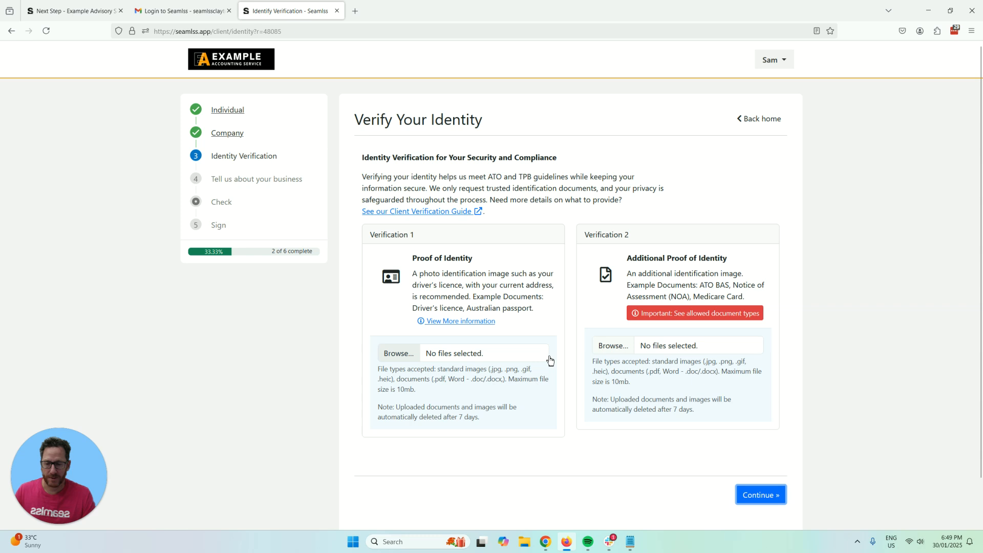
Upload the driver's licence image as proof of identity and review the accepted ATO documents.
left_click(413, 356)
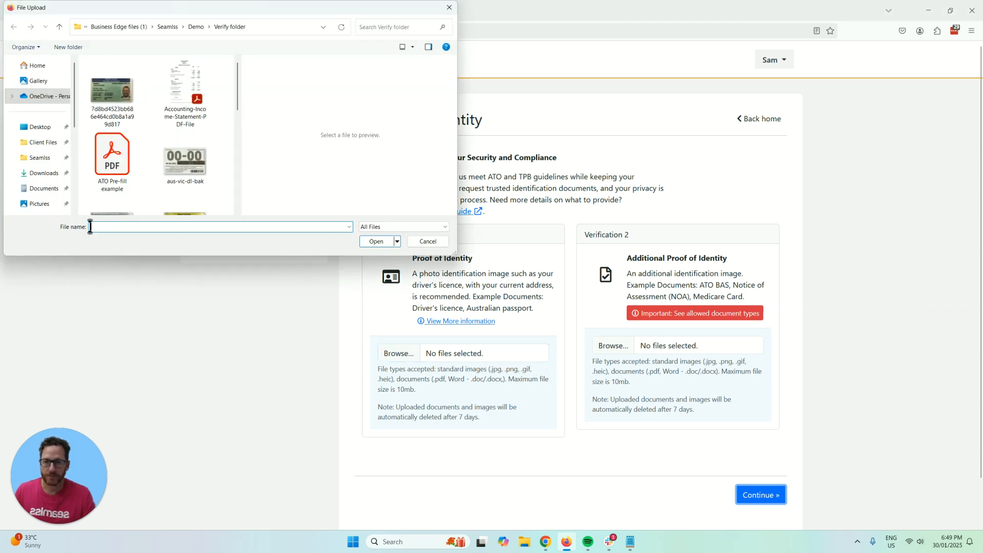
double_click(164, 152)
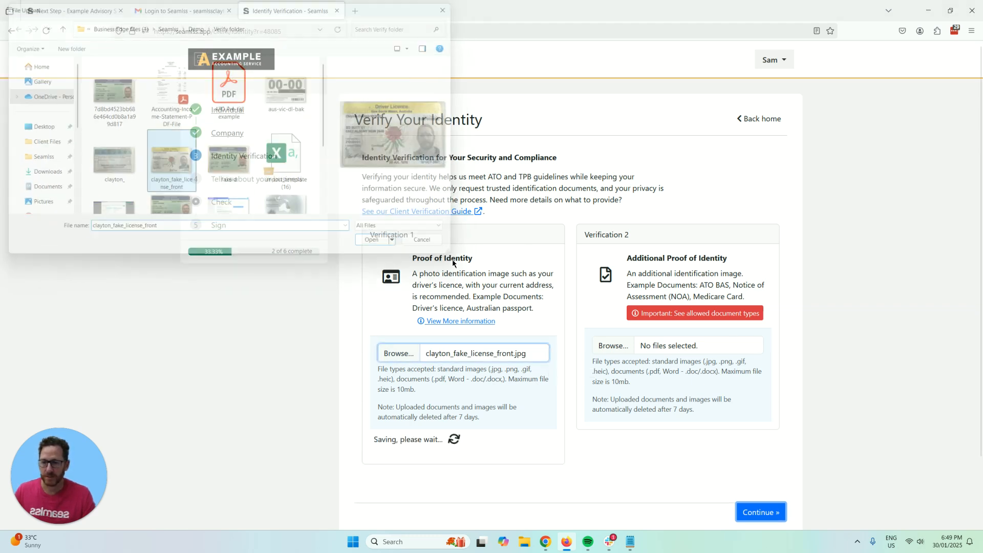
left_click(675, 317)
left_click_drag(325, 109, 551, 303)
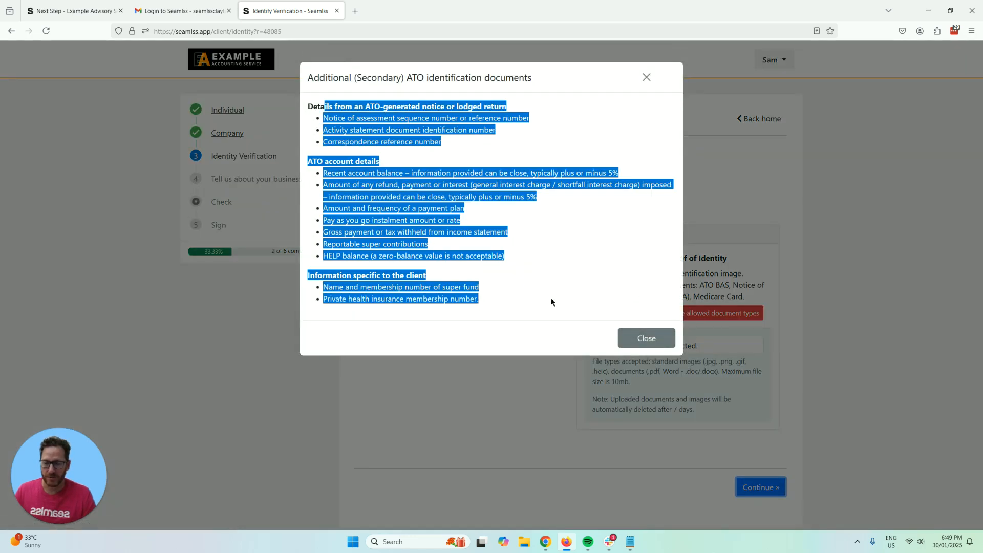
left_click(649, 339)
Upload the ATO Pre-fill example as additional proof of identity.
left_click(613, 346)
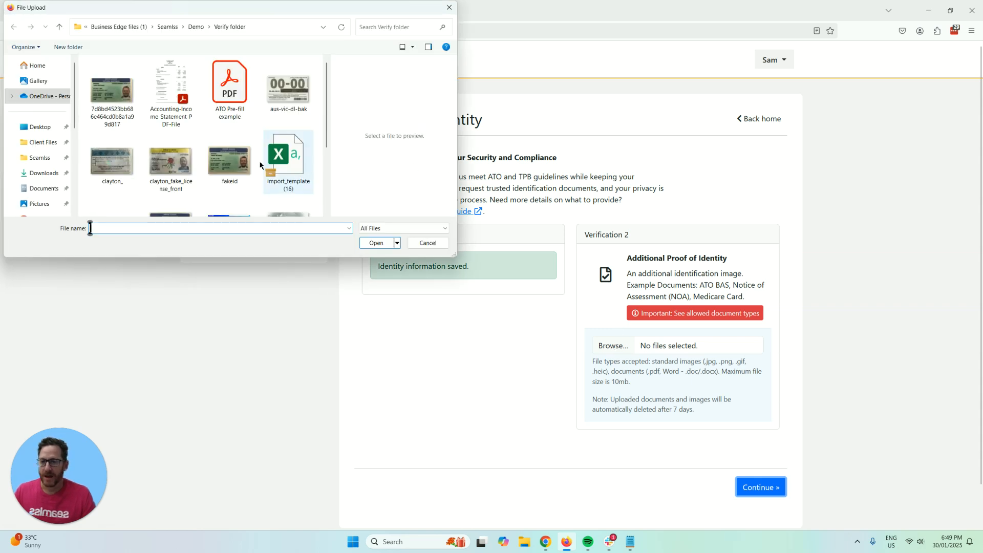
double_click(230, 83)
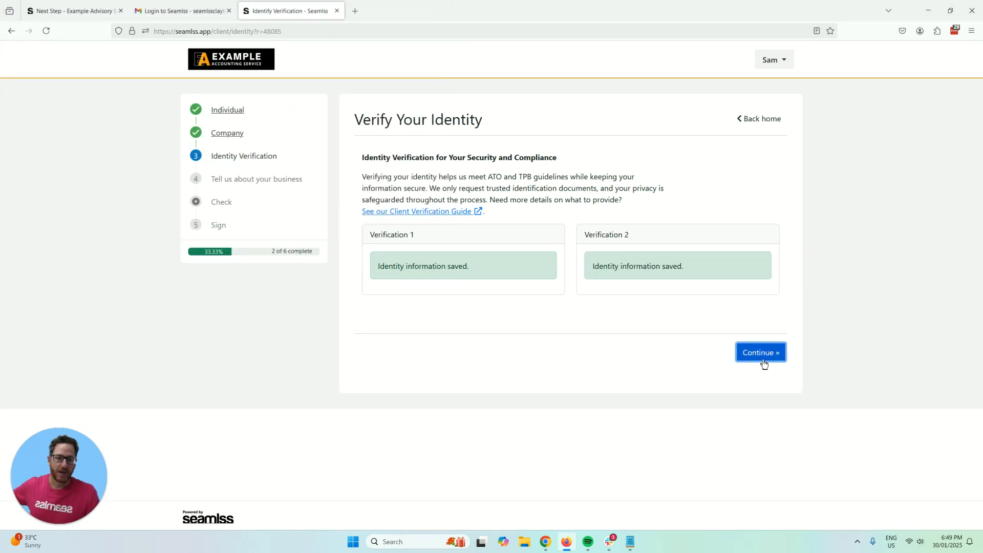
left_click(445, 218)
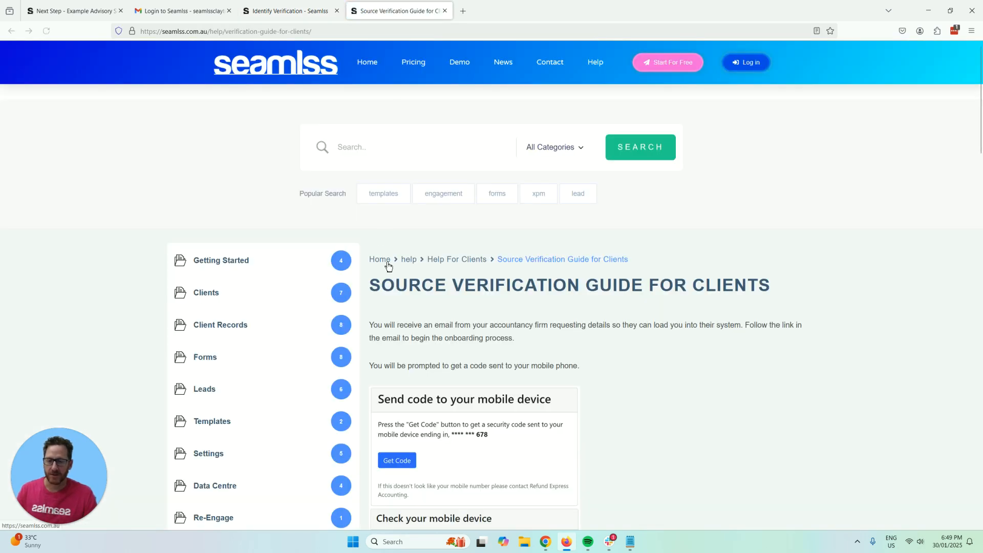
left_click(82, 10)
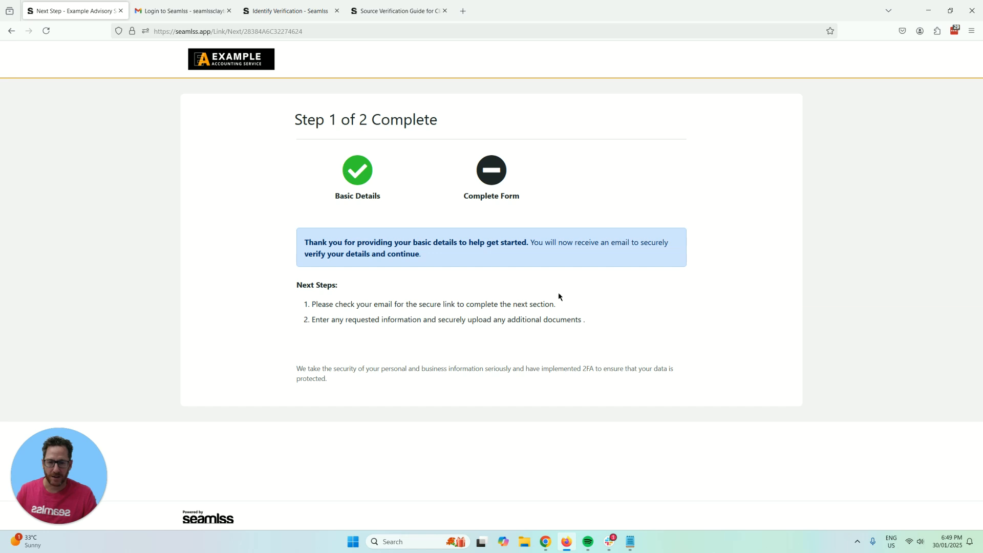
left_click(179, 11)
left_click(288, 11)
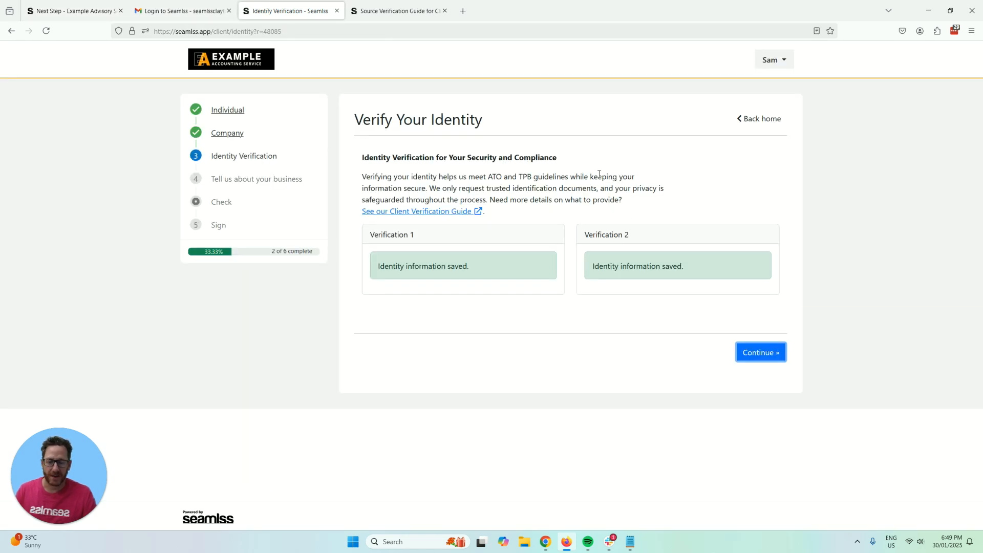
Continue to the business step and enter the primary contact's name, e-mail and phone number.
left_click(779, 358)
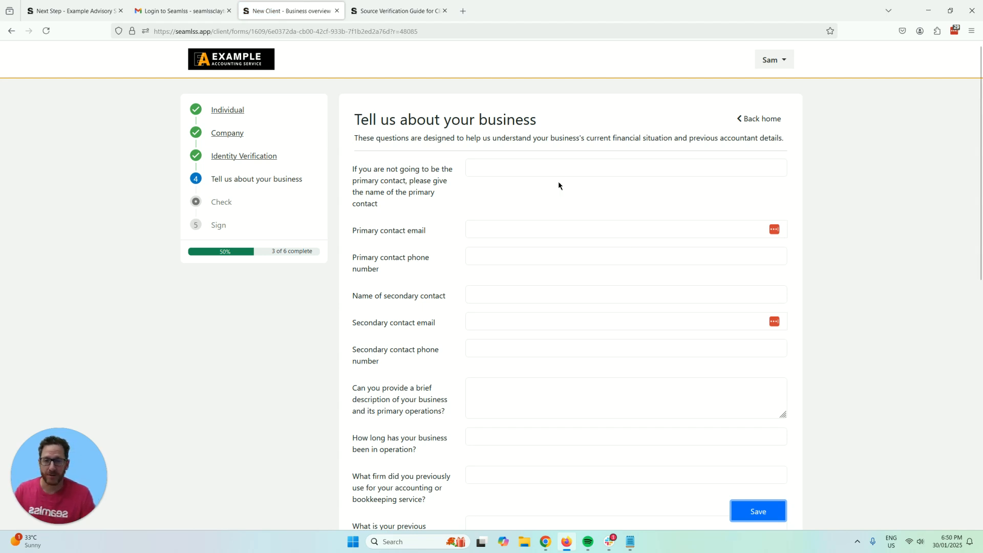
left_click(542, 168)
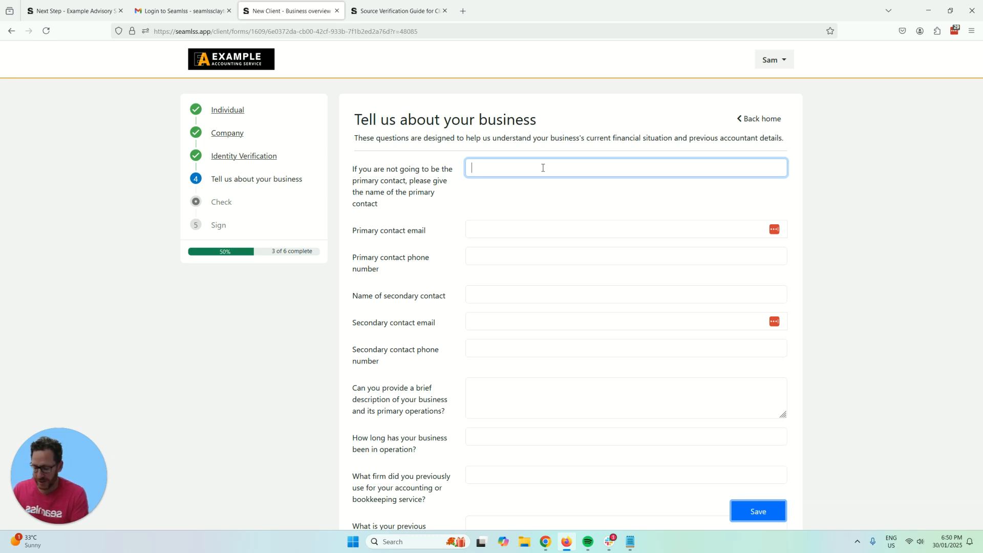
type("Joe Smith")
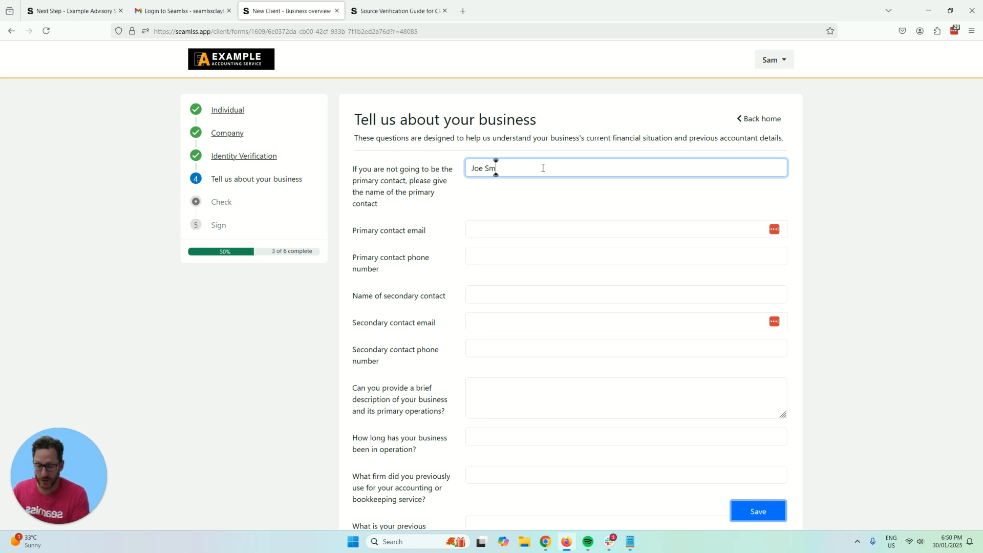
left_click(525, 228)
left_click(487, 256)
type("041236574")
scroll(487, 256, "down", 6)
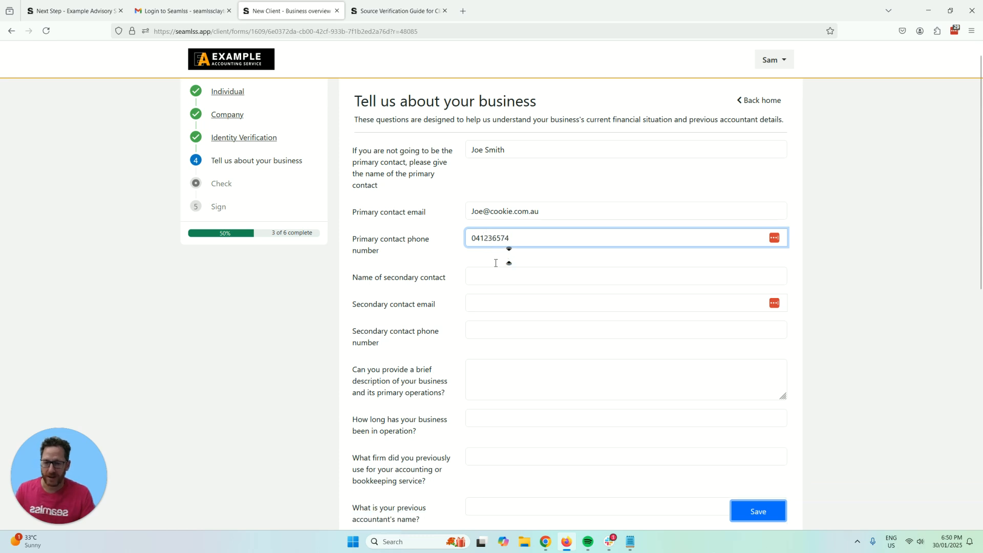
scroll(561, 325, "down", 2)
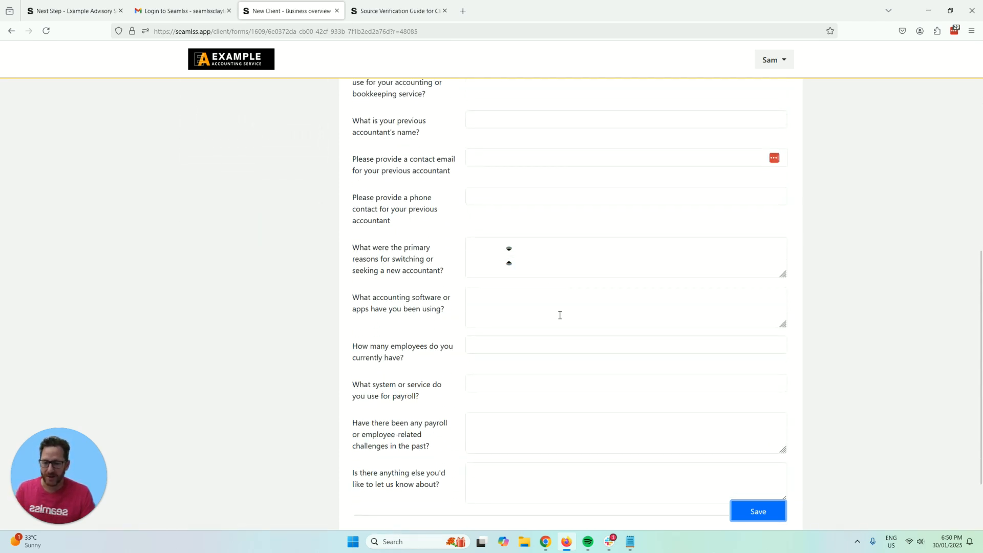
scroll(562, 315, "down", 2)
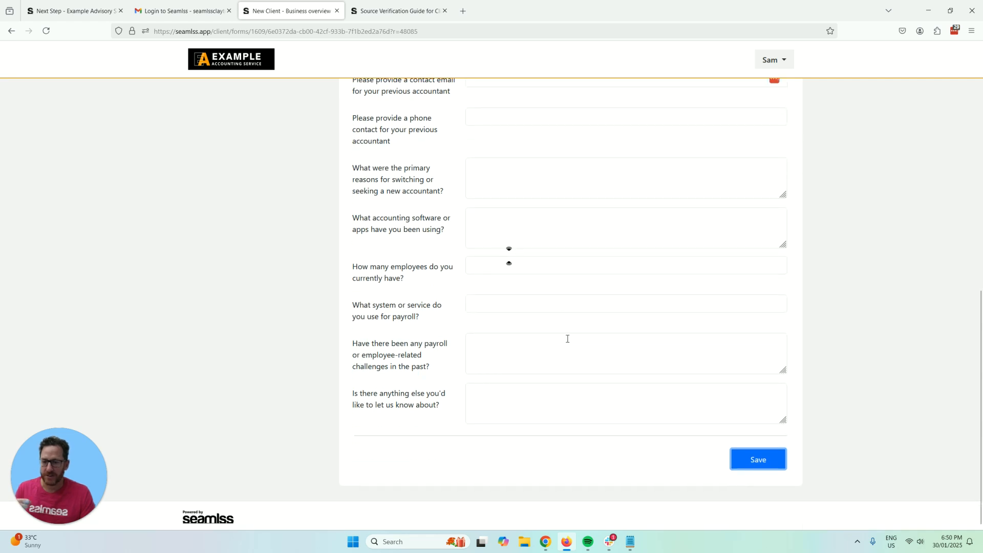
Save the questionnaire, sign the engagement letter with a typed signature, and complete onboarding.
left_click(759, 467)
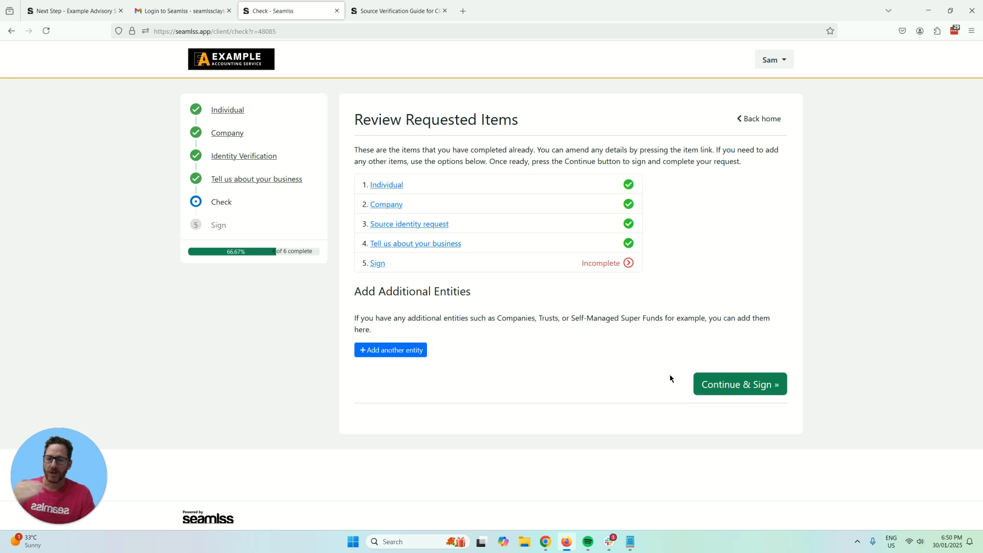
left_click(741, 391)
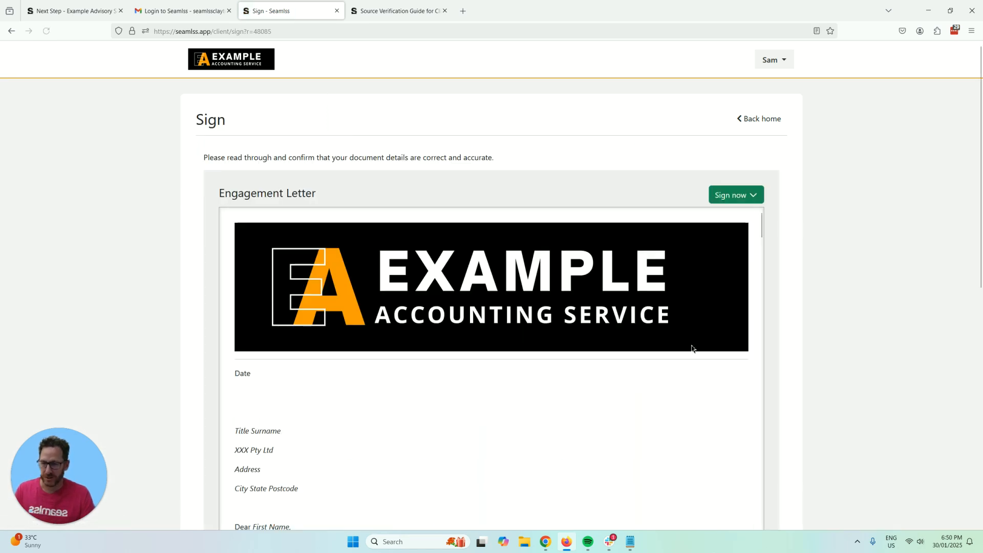
left_click(724, 194)
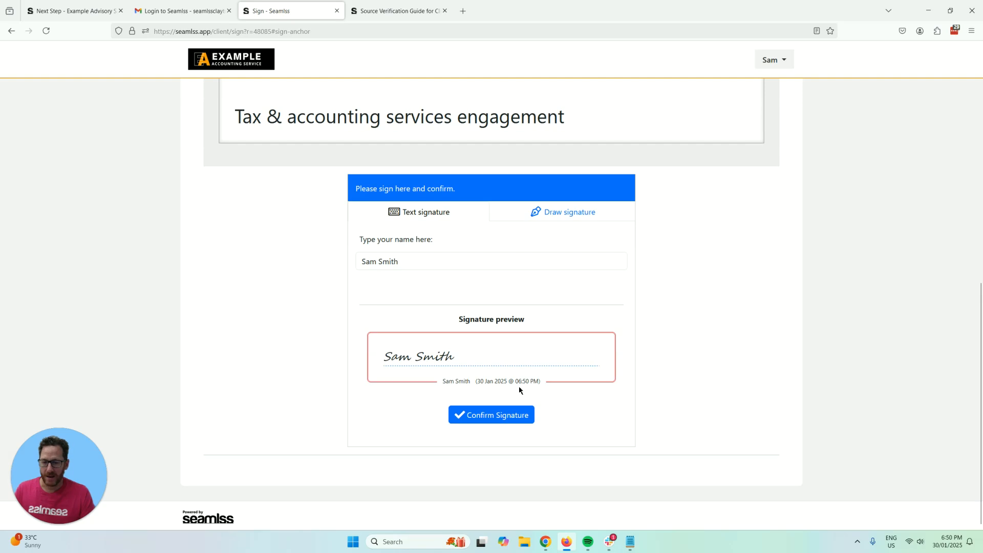
left_click(502, 421)
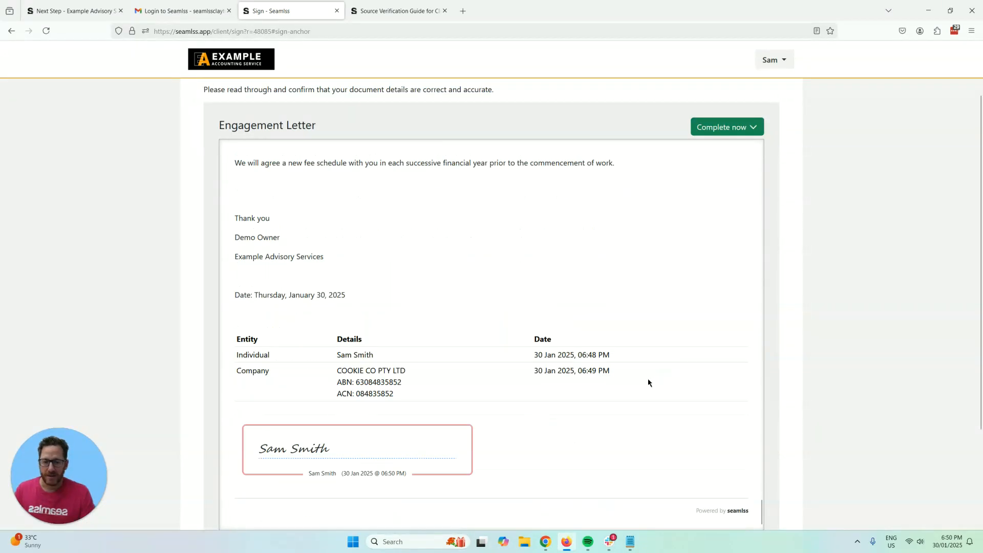
scroll(594, 405, "down", 3)
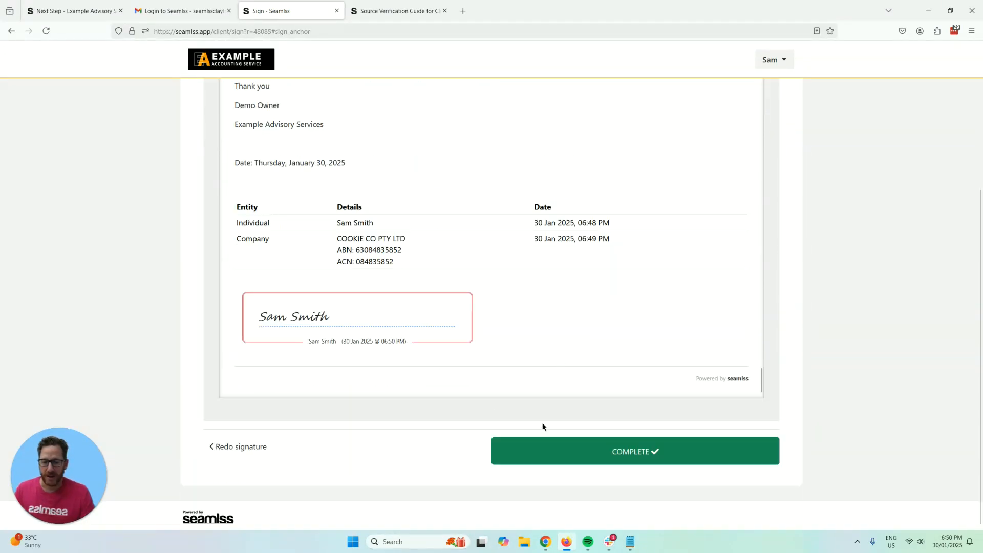
left_click(605, 443)
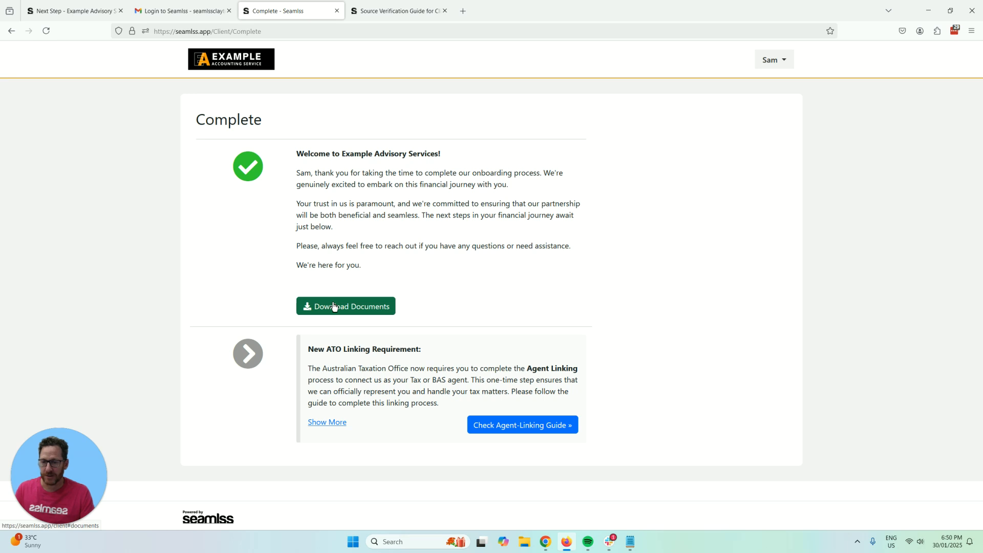
In the agent-linking guide, answer Yes to both questions and record COOKIE CO PTY LTD as linked.
left_click(528, 432)
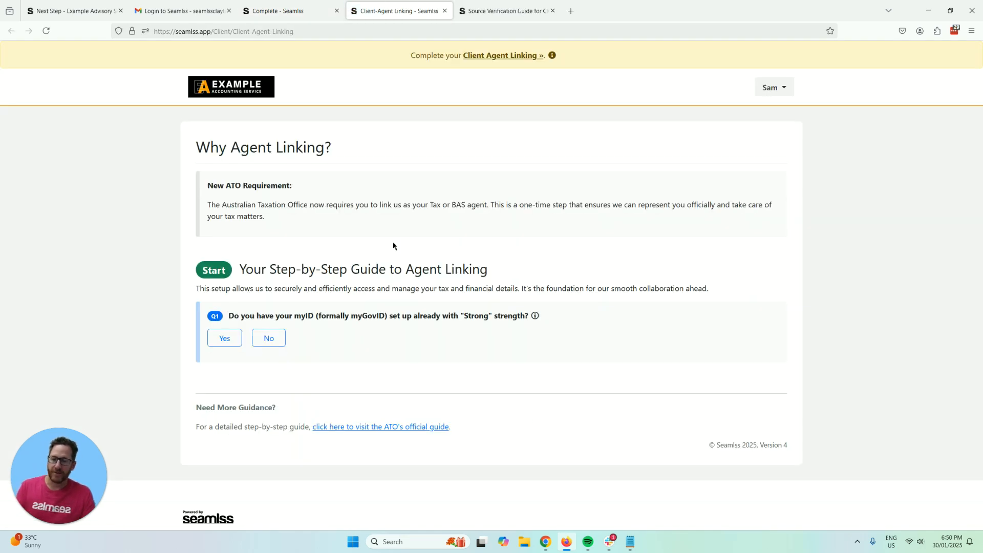
left_click(225, 340)
left_click(231, 429)
scroll(248, 417, "down", 15)
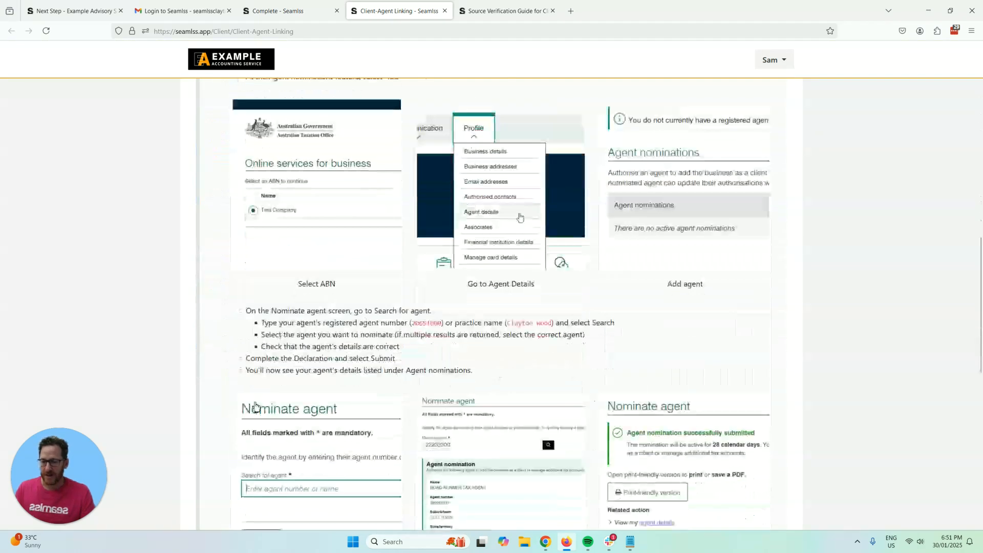
left_click(245, 433)
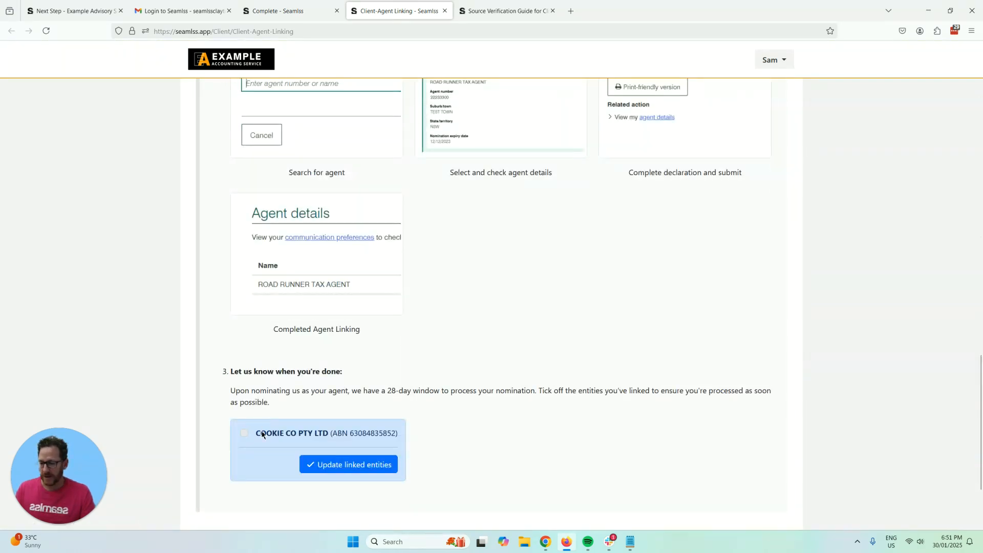
left_click(349, 464)
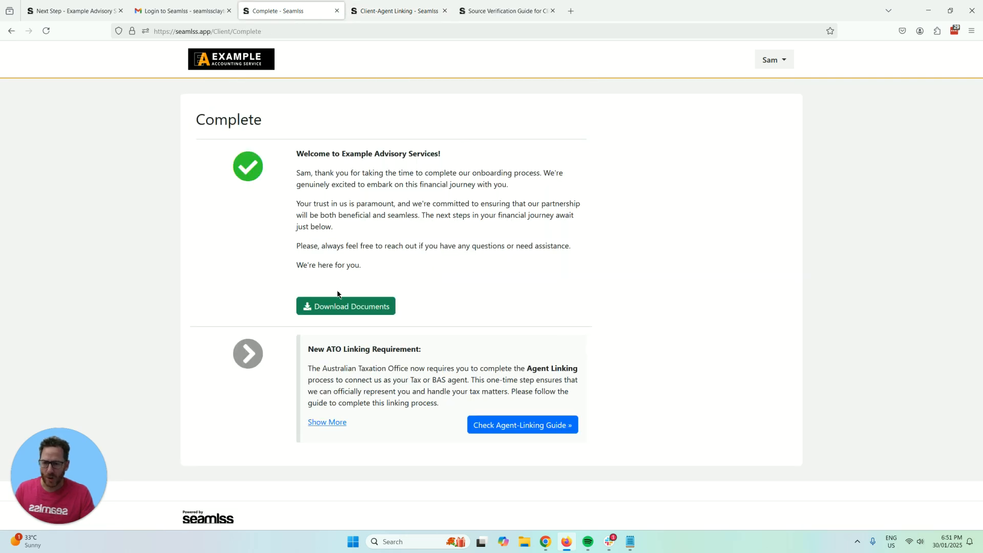
Review the client's documents, requests, completed entities and forms, and glance at the account options.
left_click(344, 308)
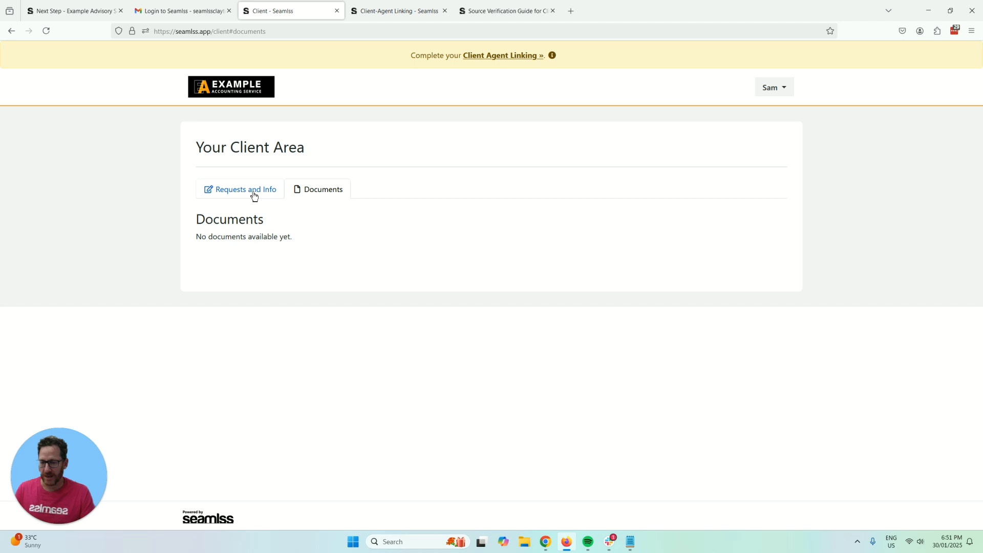
left_click(260, 192)
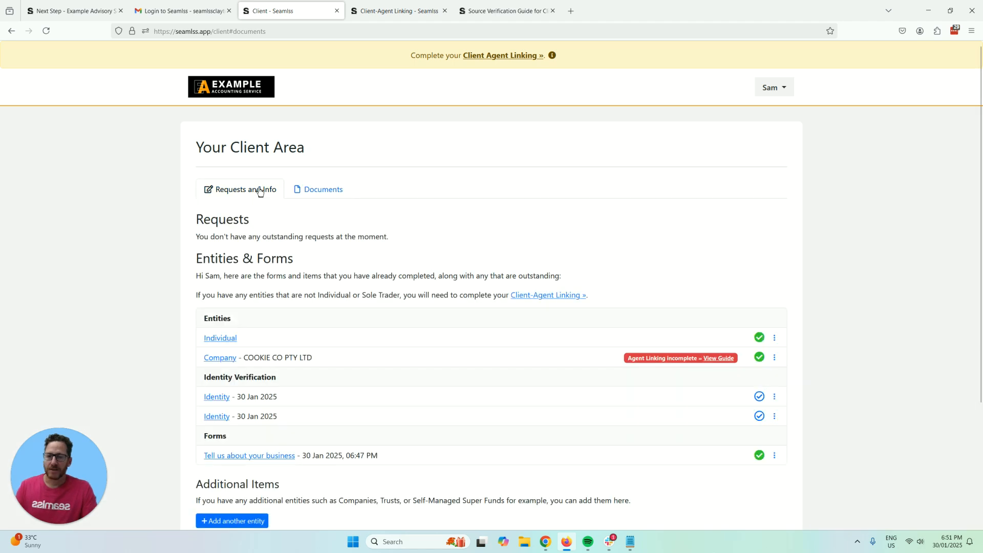
scroll(411, 312, "down", 1)
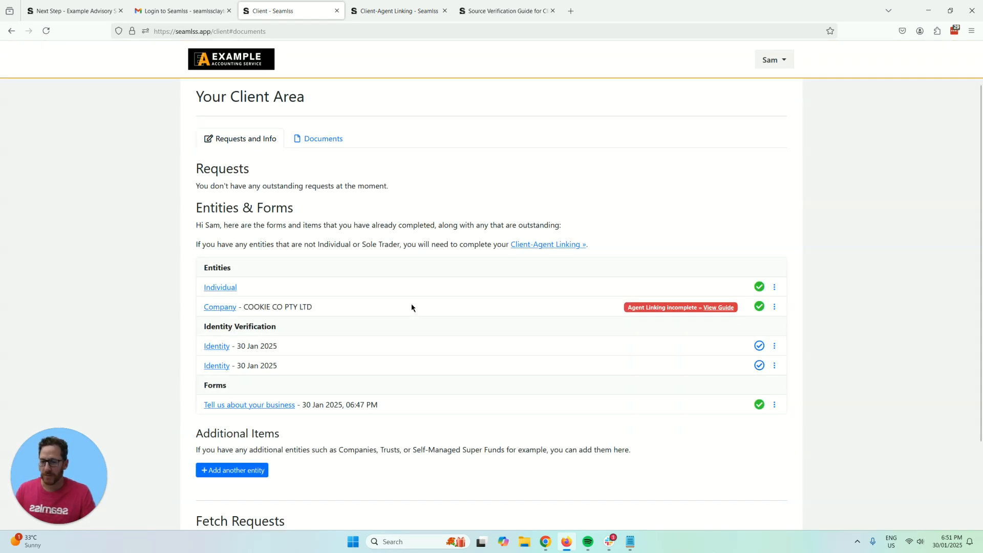
left_click(766, 63)
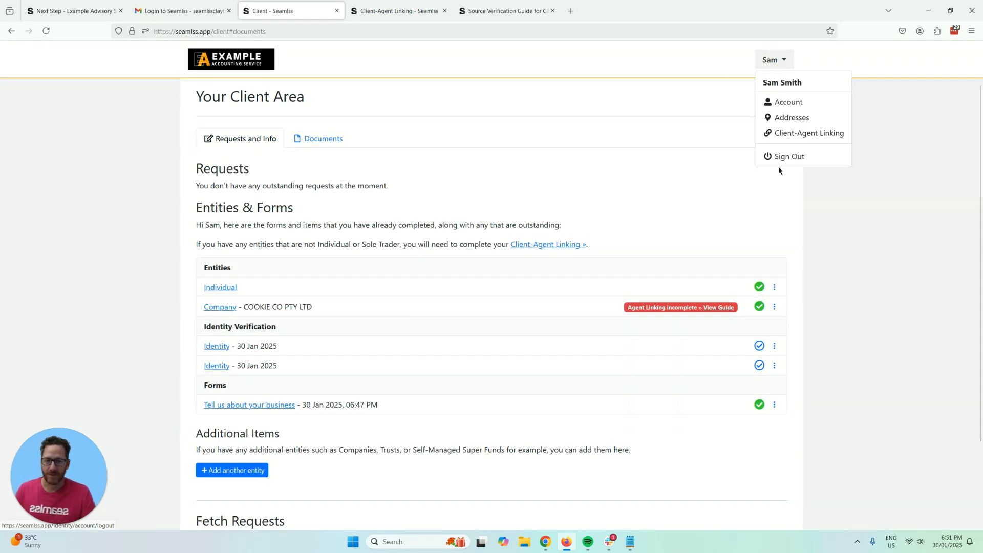
left_click(633, 161)
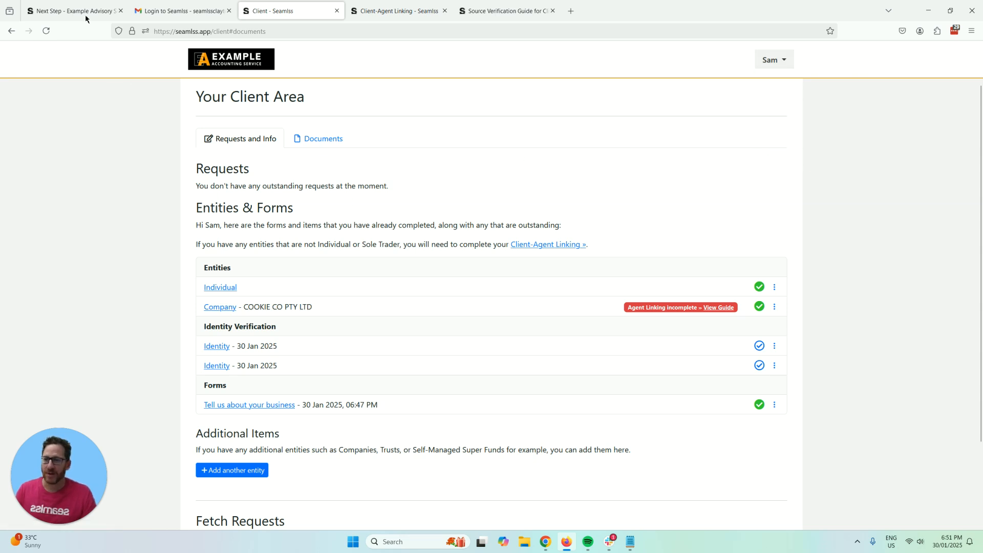
In the firm's dashboard, set the Client Onboarding Form link to Visual Identity + ATO Source Identity.
left_click(929, 10)
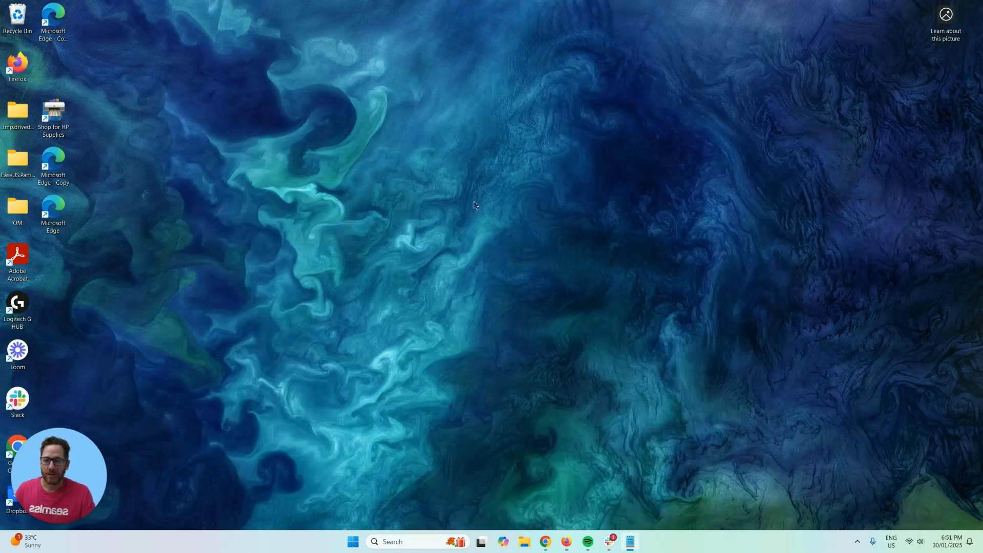
mouse_move(546, 543)
left_click(531, 508)
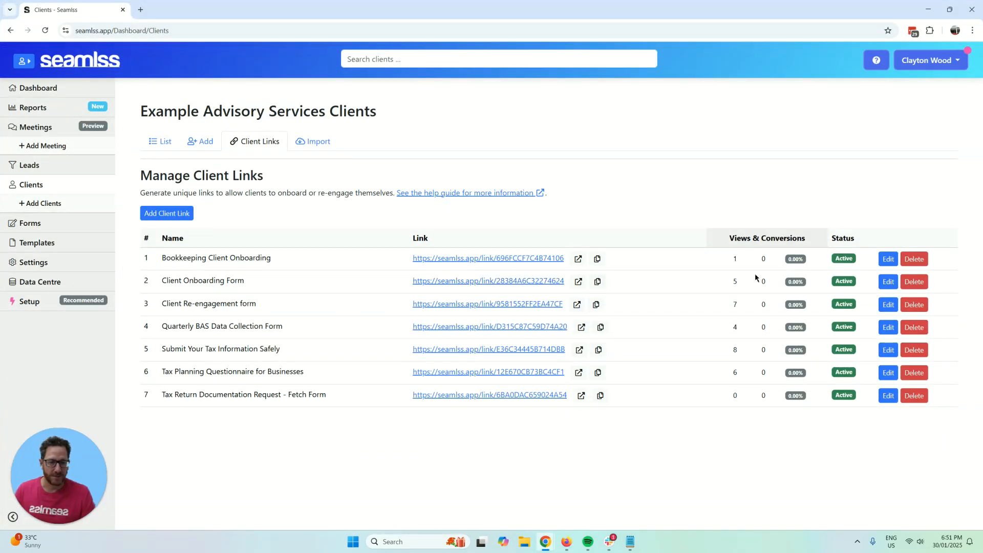
left_click(894, 286)
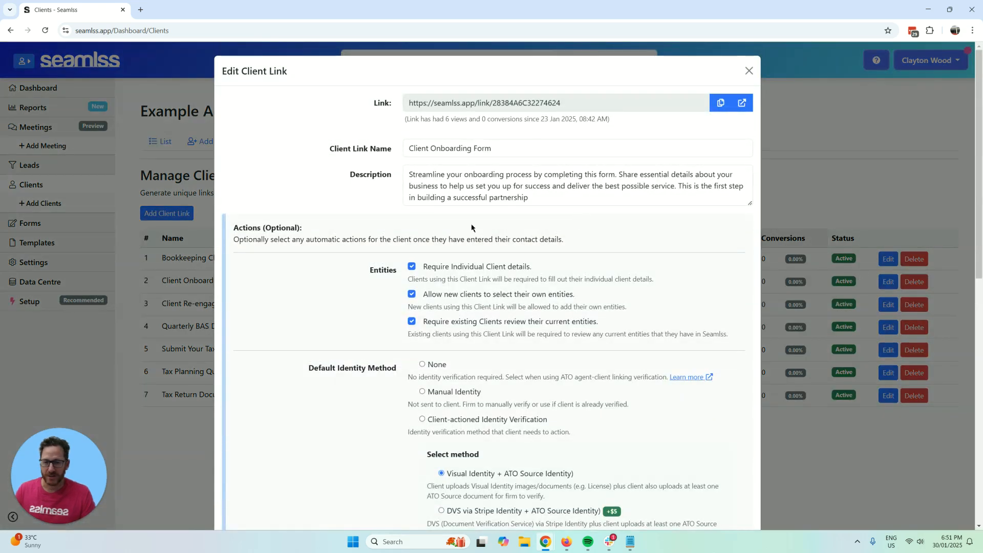
scroll(565, 327, "down", 1)
scroll(606, 320, "down", 3)
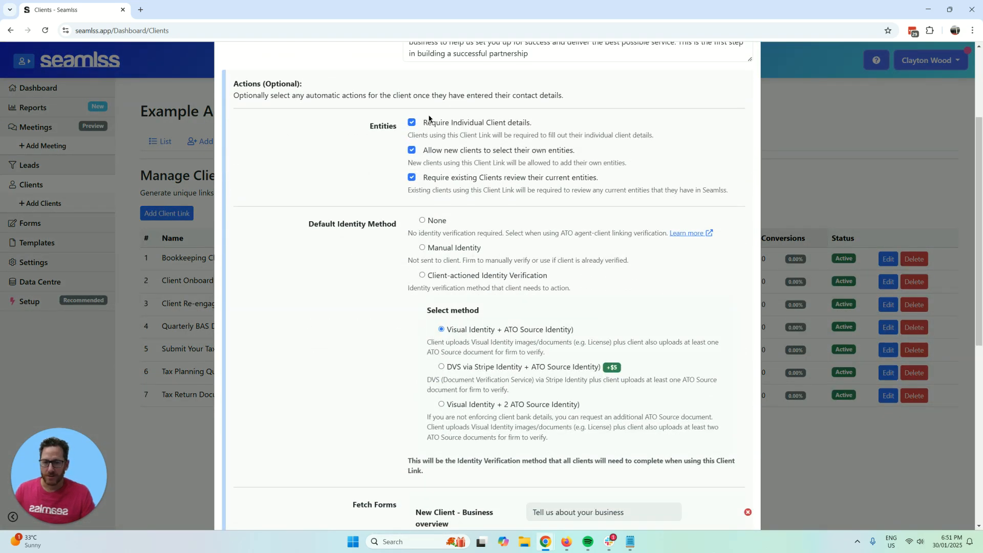
scroll(596, 216, "down", 3)
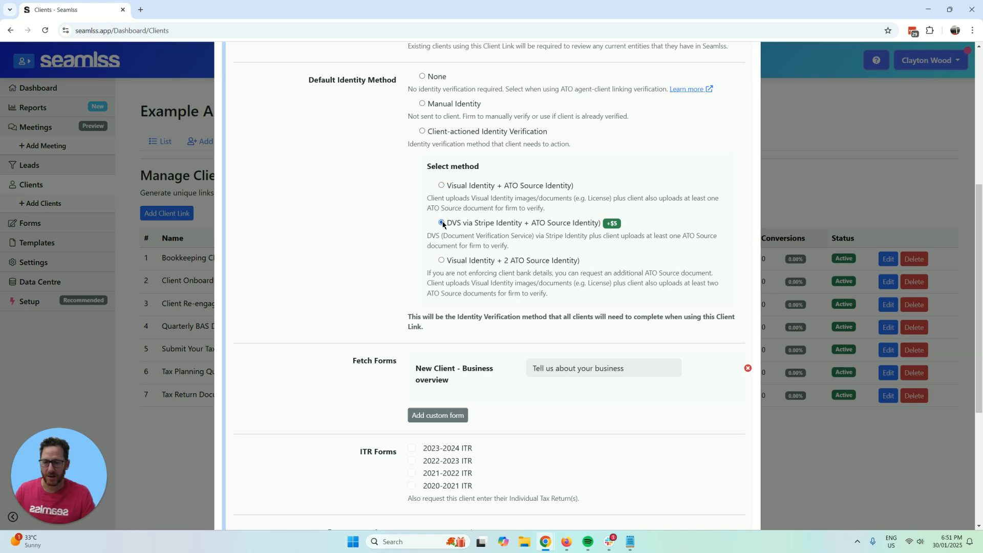
left_click(441, 186)
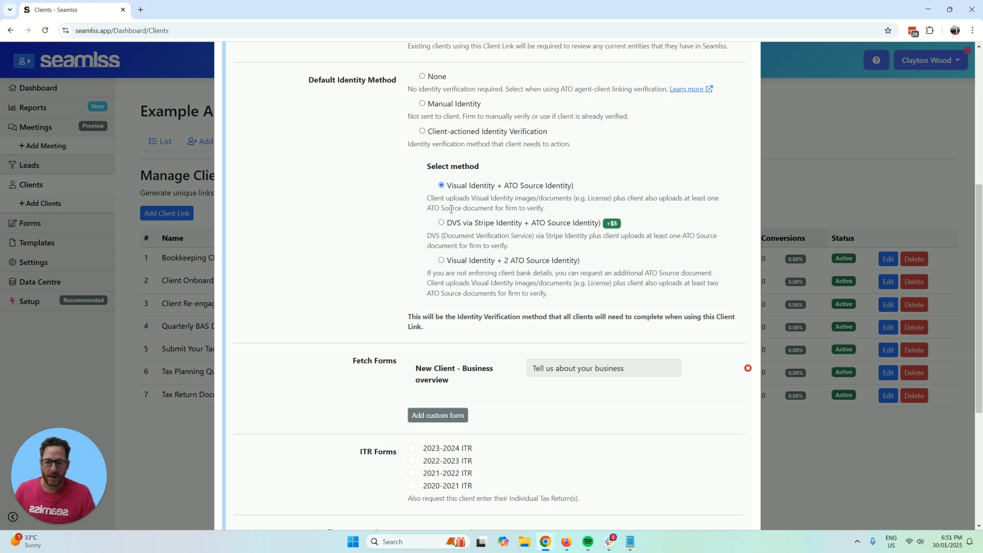
scroll(482, 323, "down", 3)
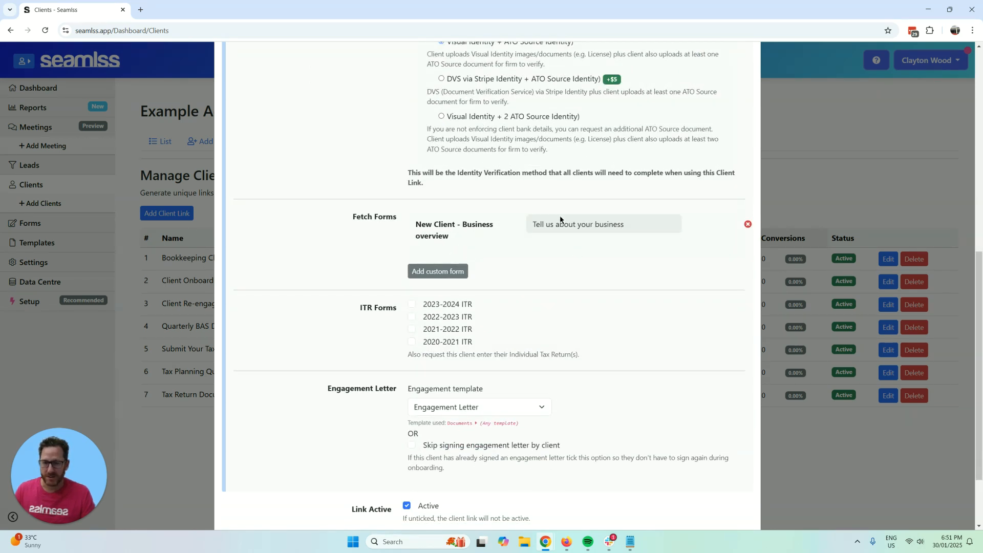
Leave the fetch forms unchanged, keep Engagement Letter as the template, and save the client link.
left_click(437, 271)
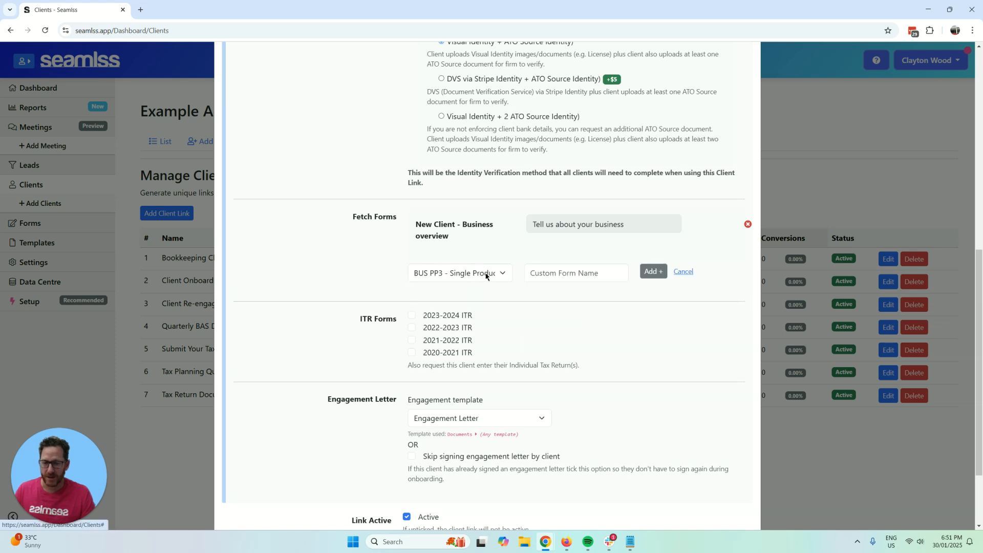
left_click(501, 273)
left_click(527, 283)
scroll(576, 297, "down", 2)
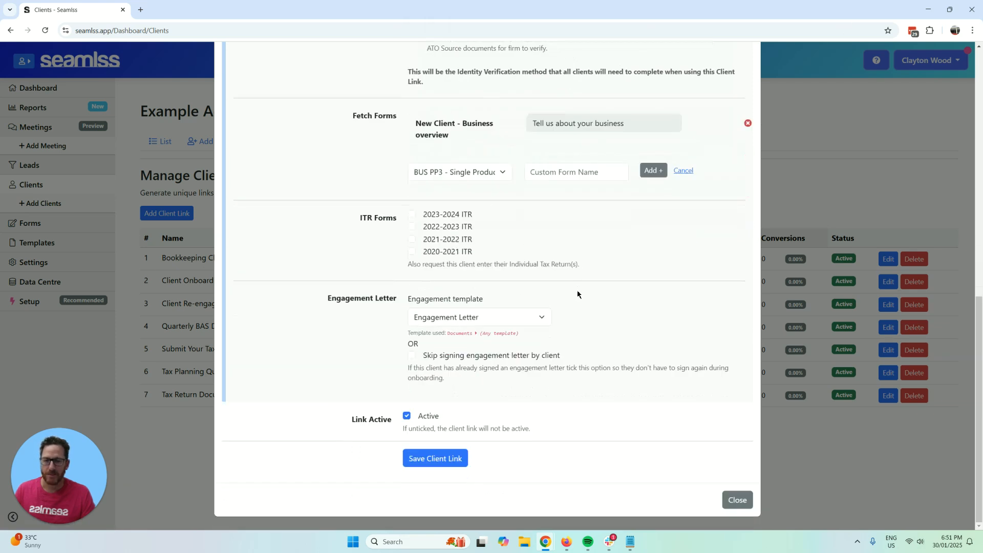
left_click(530, 322)
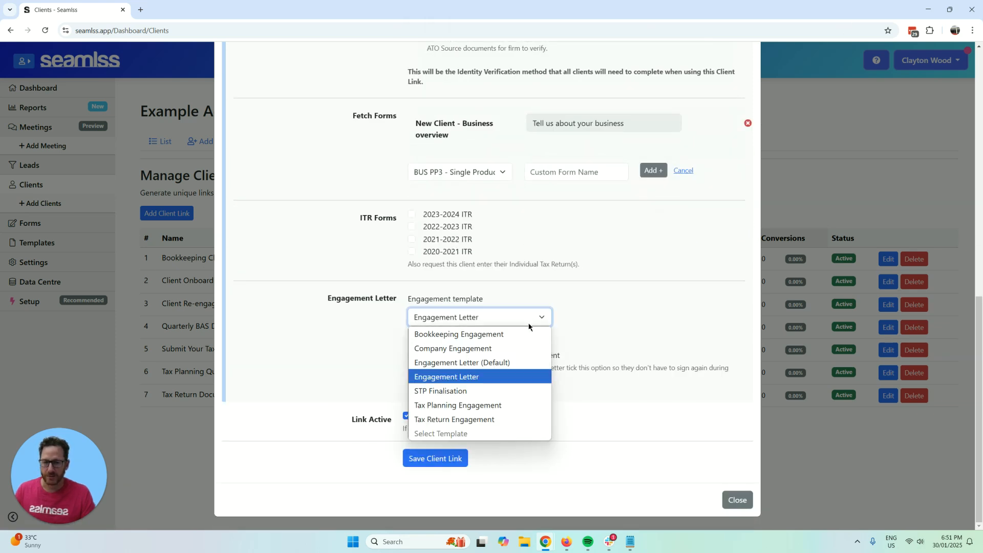
left_click(587, 349)
left_click(439, 459)
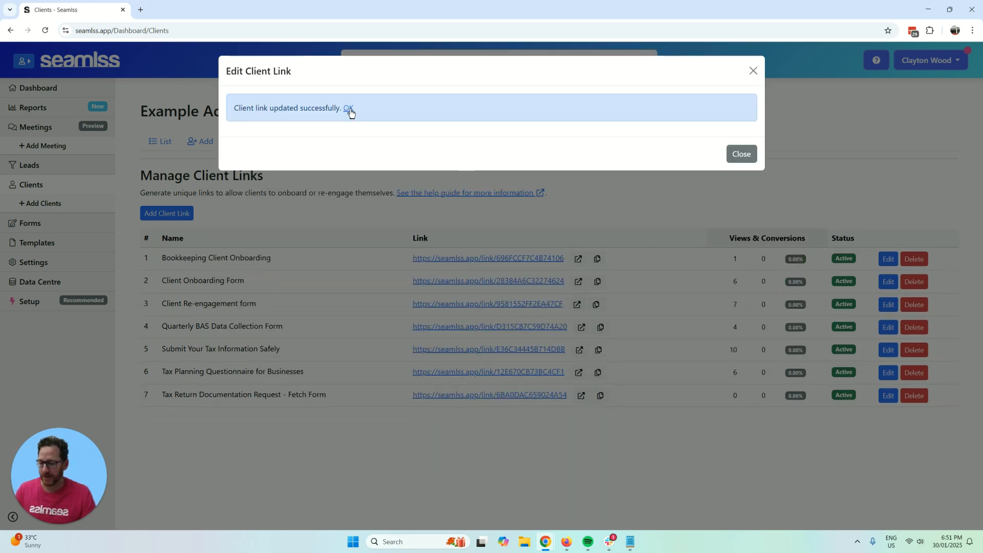